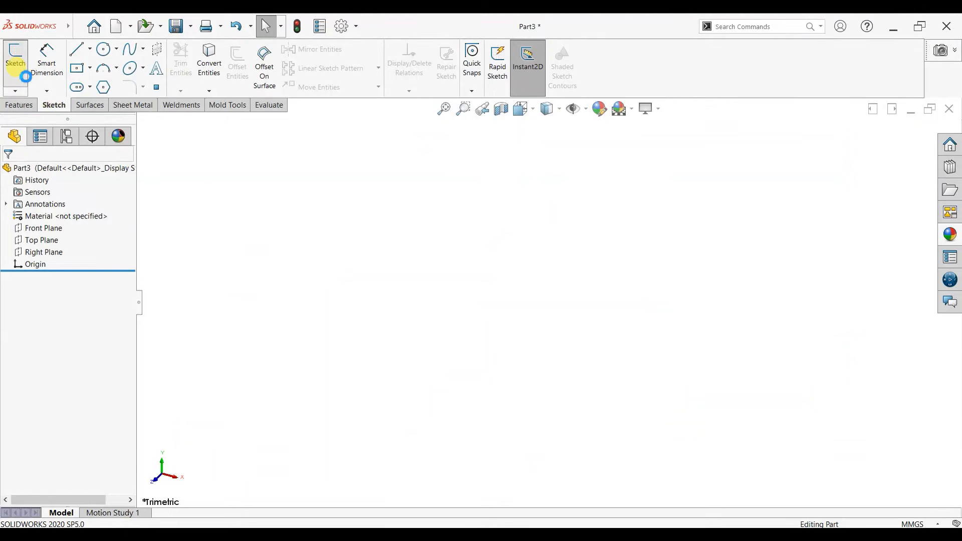
Start a sketch on the Front Plane and draw a circle about 194 mm in diameter centred on the origin
click(25, 76)
click(402, 197)
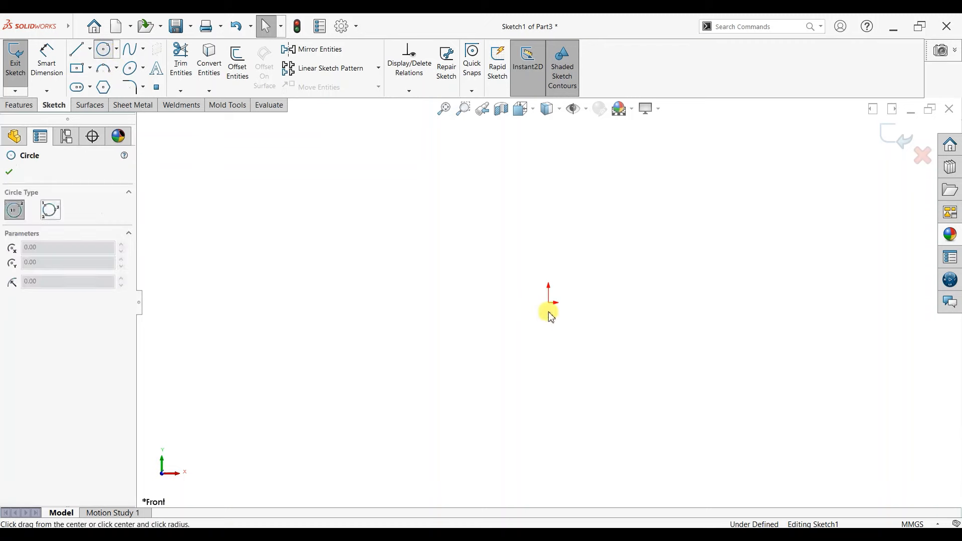
click(548, 302)
click(477, 456)
right_click(325, 247)
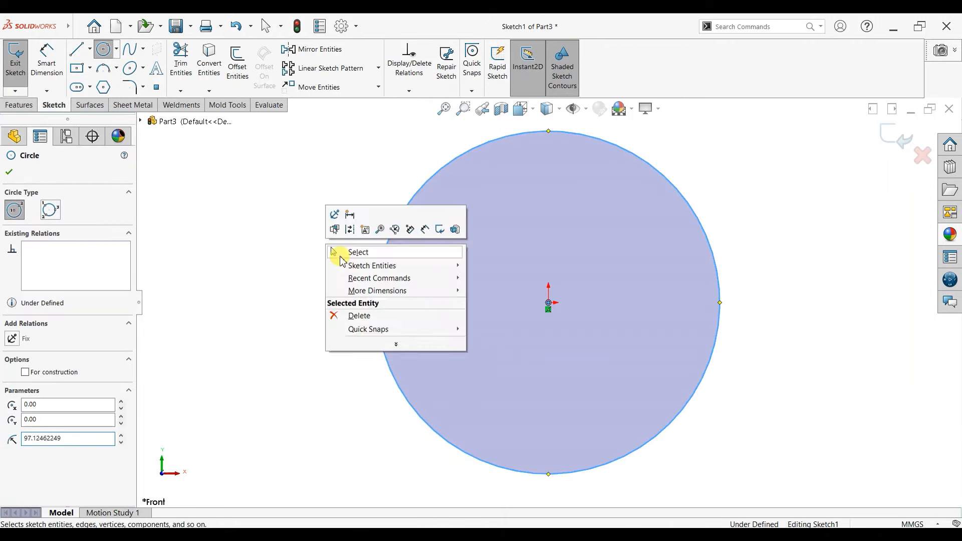
click(338, 252)
Dimension the circle's diameter to 32 mm
click(47, 63)
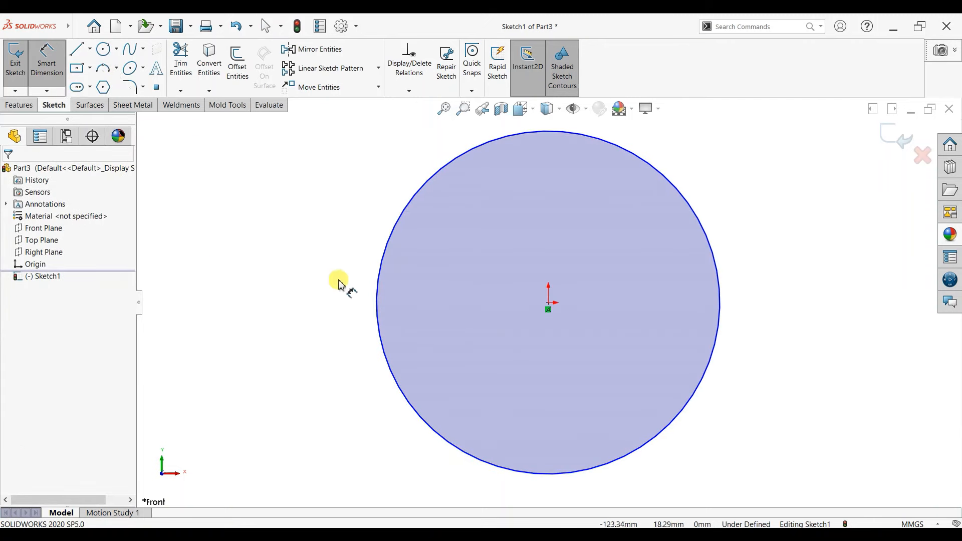
click(378, 321)
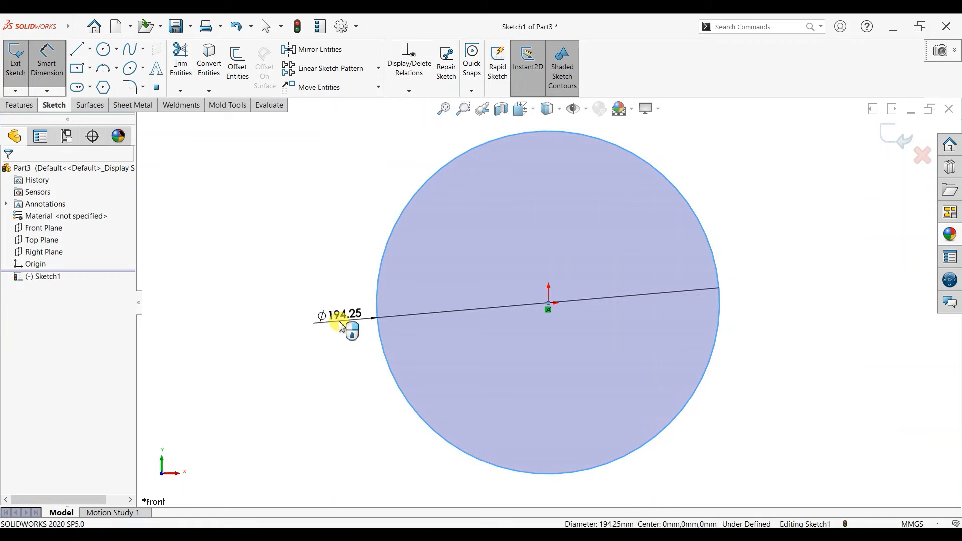
click(341, 326)
key(Return)
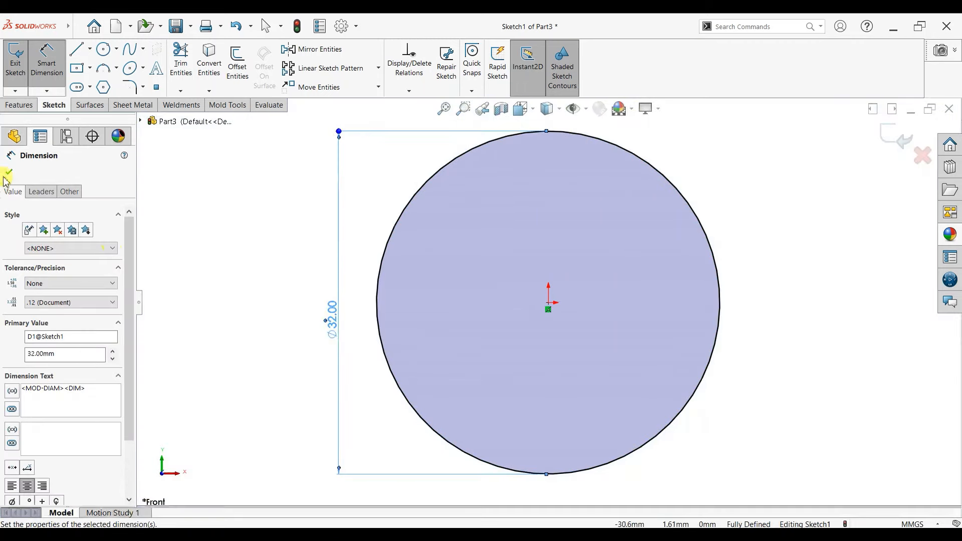
click(9, 172)
Extrude the circle as a boss with the Mid Plane end condition and a depth of 15 mm
click(19, 104)
click(15, 78)
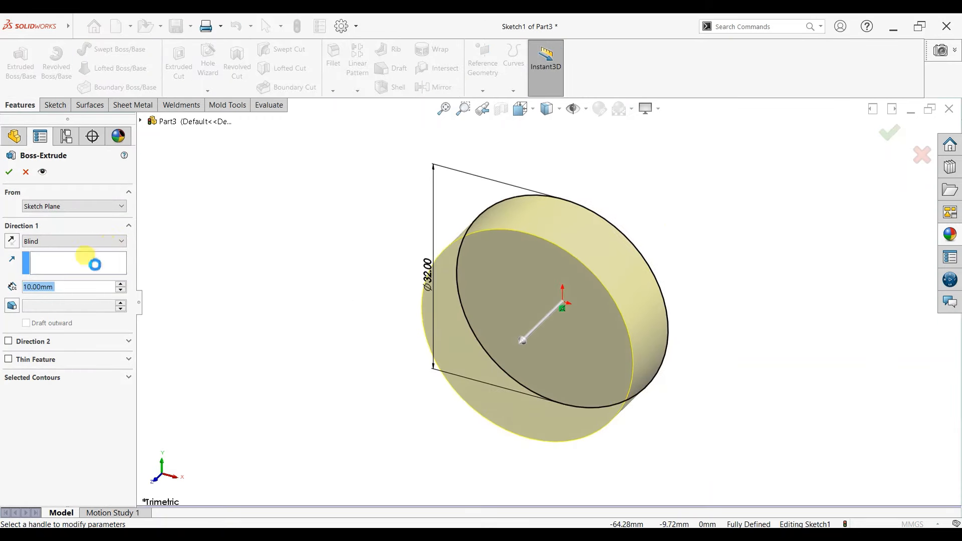
click(75, 241)
click(71, 295)
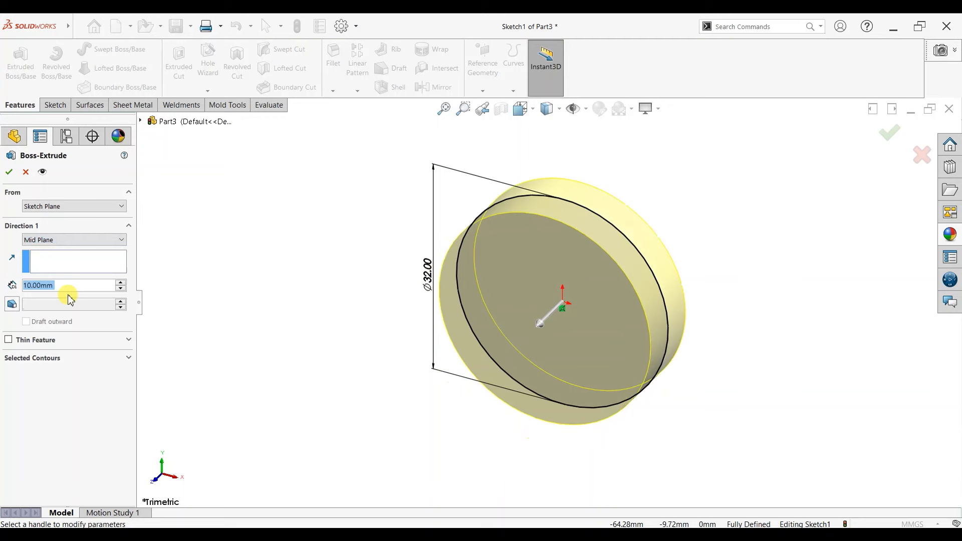
text(15)
key(Return)
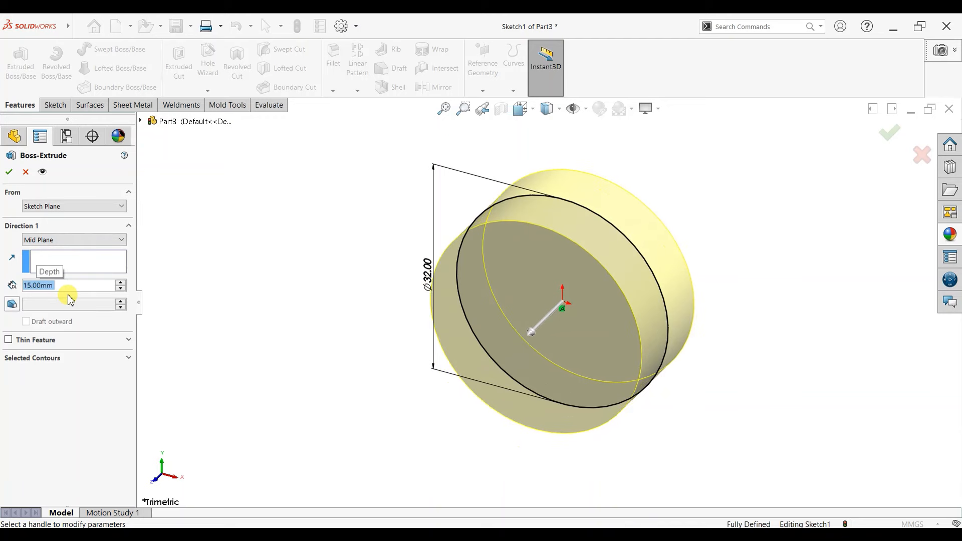
click(10, 172)
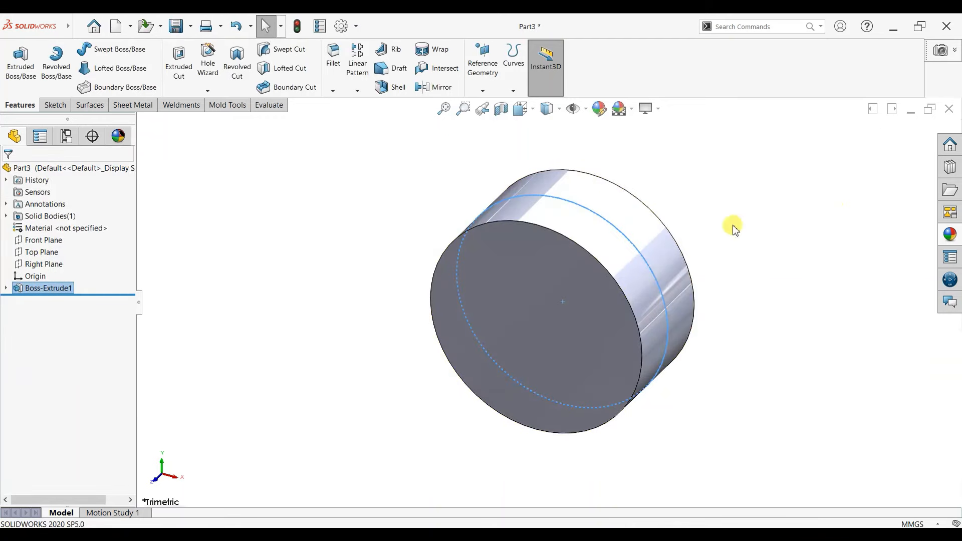
Toggle the Ambient Occlusion display setting for the model
middle_drag(712, 281, 734, 251)
click(650, 108)
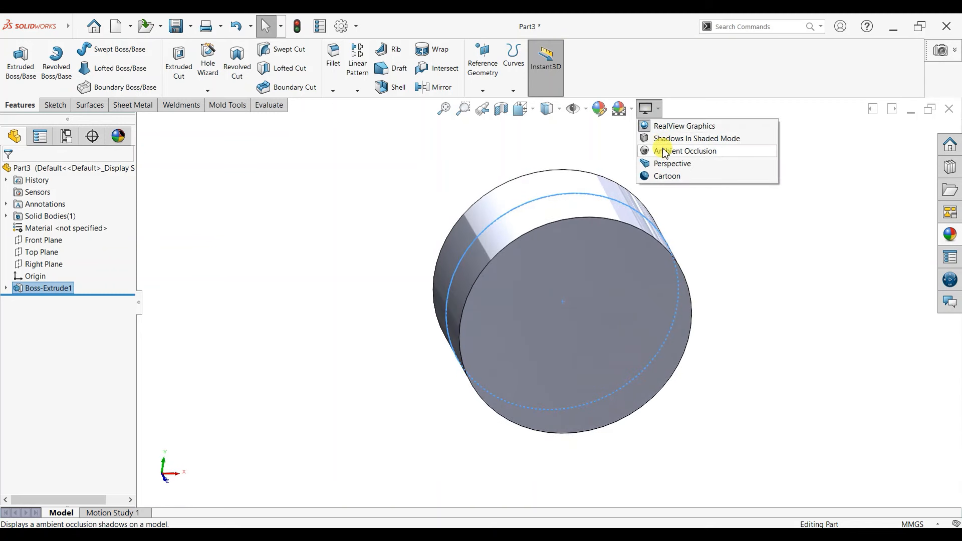
click(664, 150)
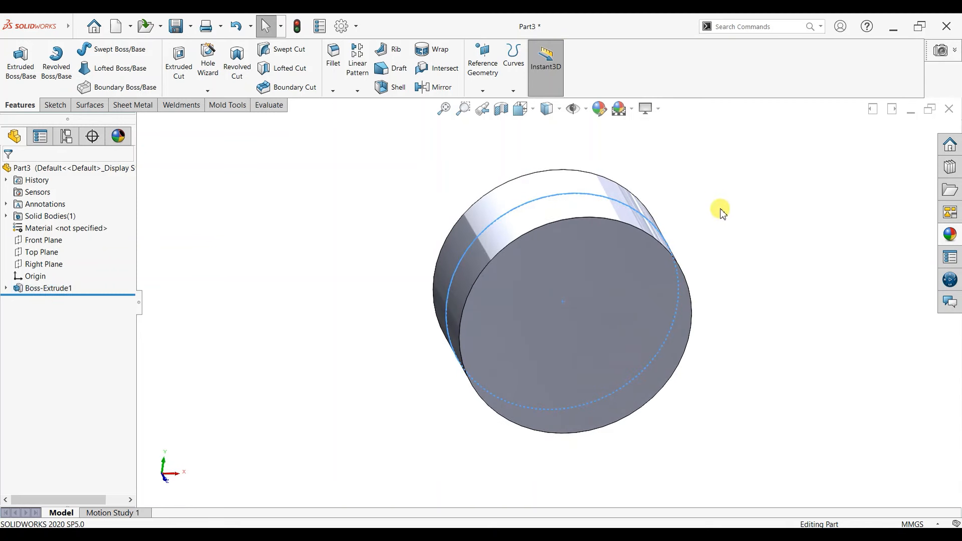
Start a sketch on the disc's front face and draw a circle about 14 mm in diameter centred on the origin
middle_drag(737, 270, 764, 234)
scroll(572, 301, down, 3)
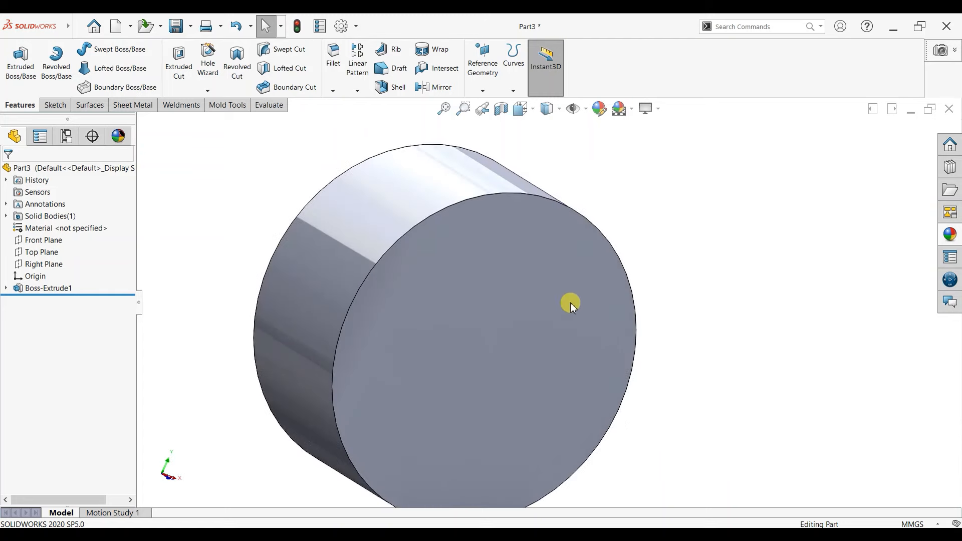
click(572, 301)
key(ctrl+8)
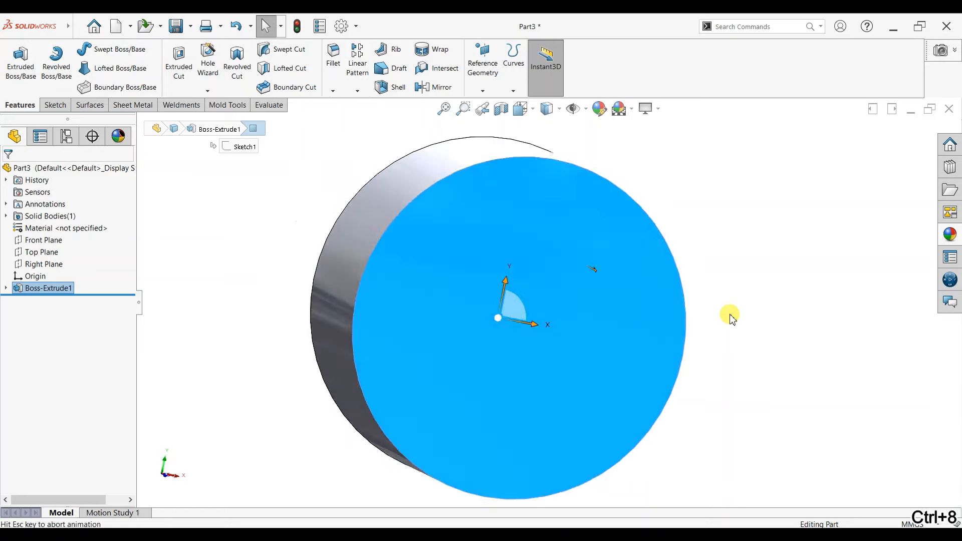
click(55, 104)
click(15, 58)
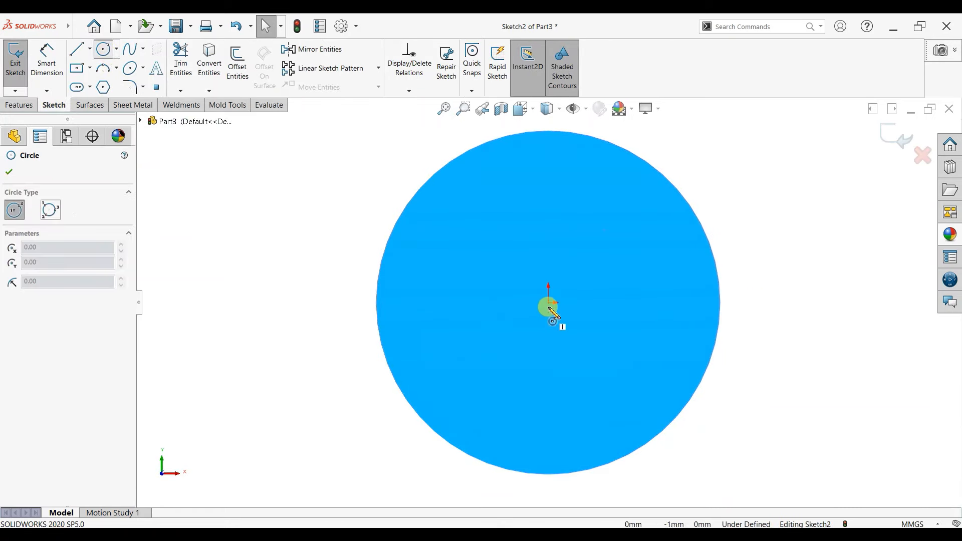
drag(550, 305, 555, 378)
key(Escape)
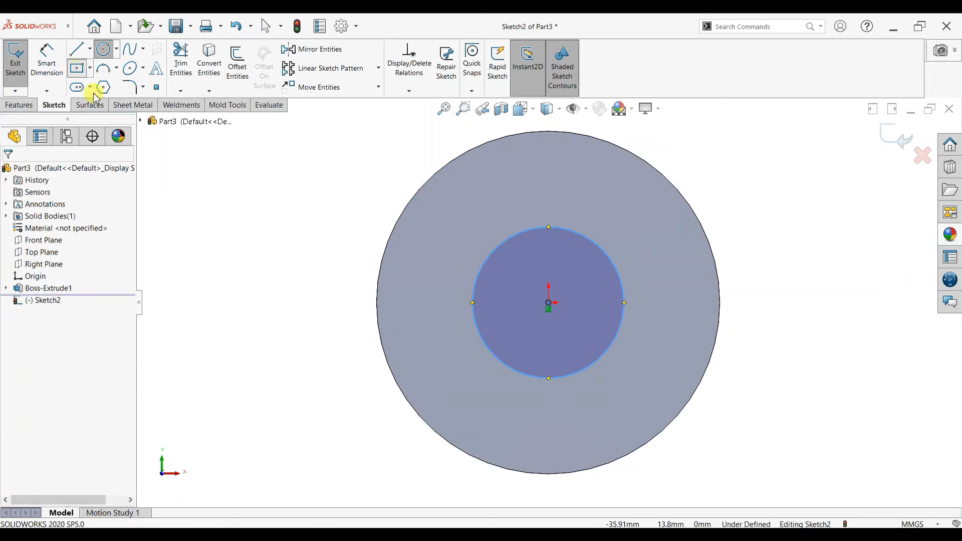
Draw a centre rectangle about 2.15 mm wide on the small circle's top quadrant point and make its adjacent sides equal
click(549, 228)
click(561, 244)
right_click(340, 182)
click(363, 189)
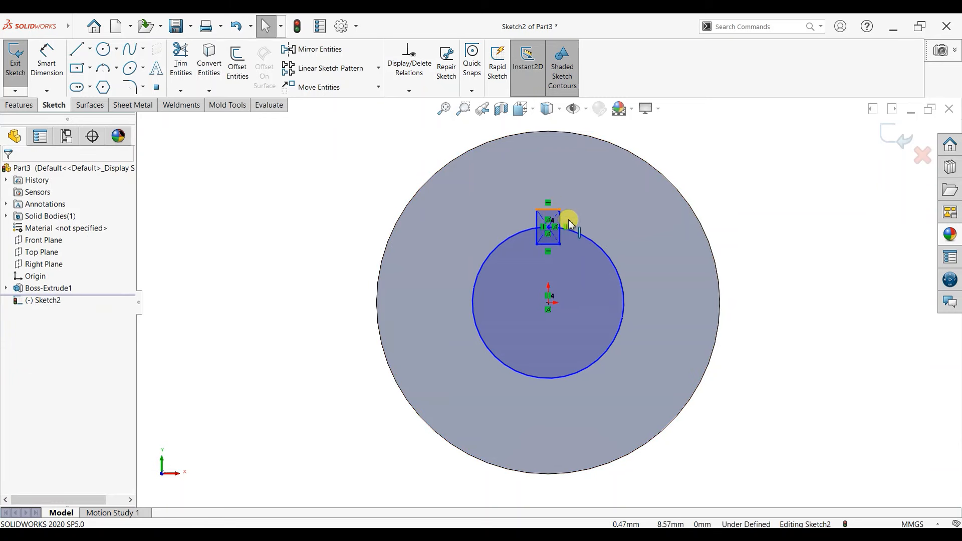
click(554, 210)
ctrl+click(561, 224)
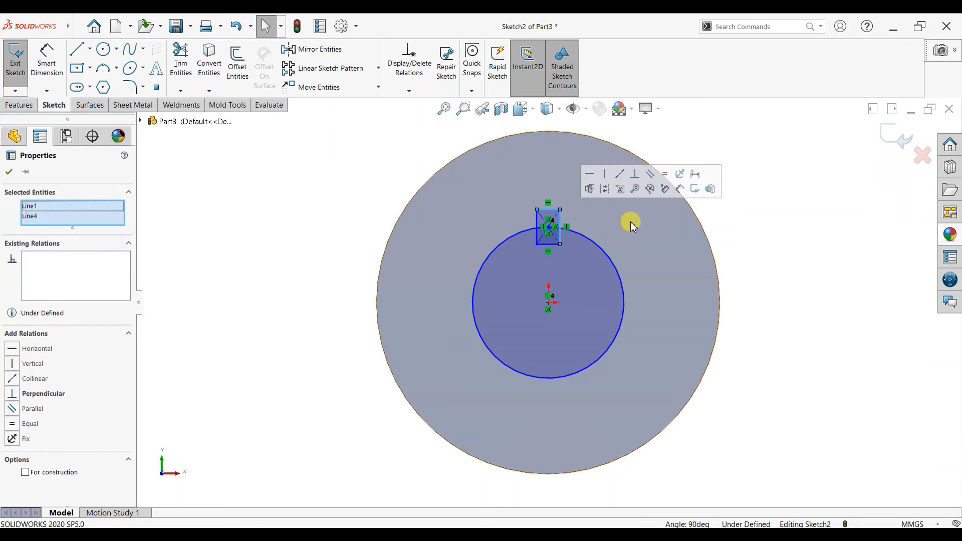
click(7, 173)
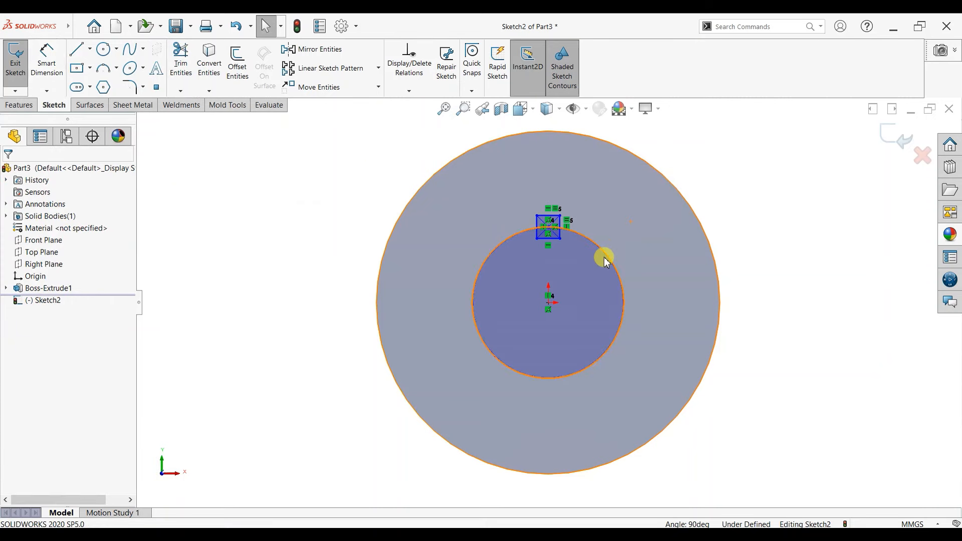
Dimension the inner circle's diameter to 10 mm
click(46, 59)
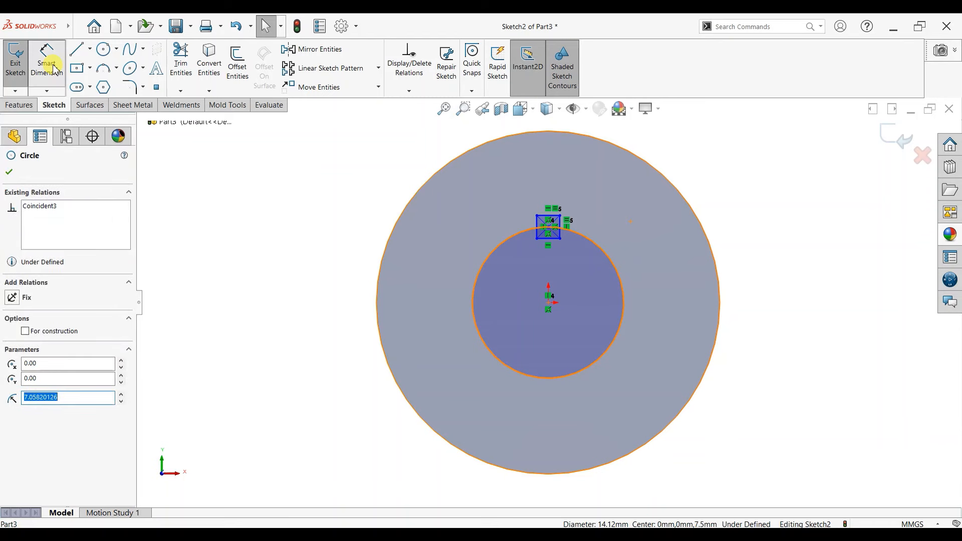
click(611, 269)
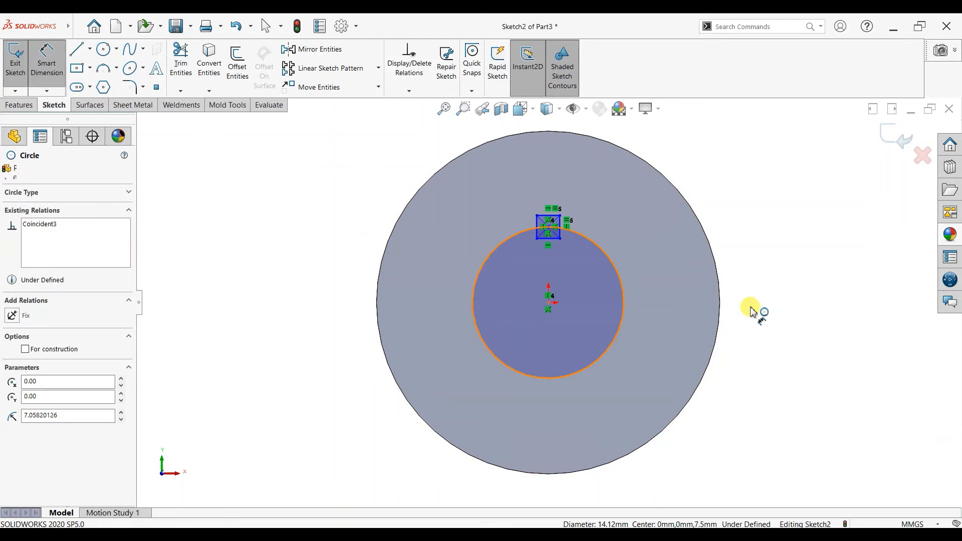
click(752, 310)
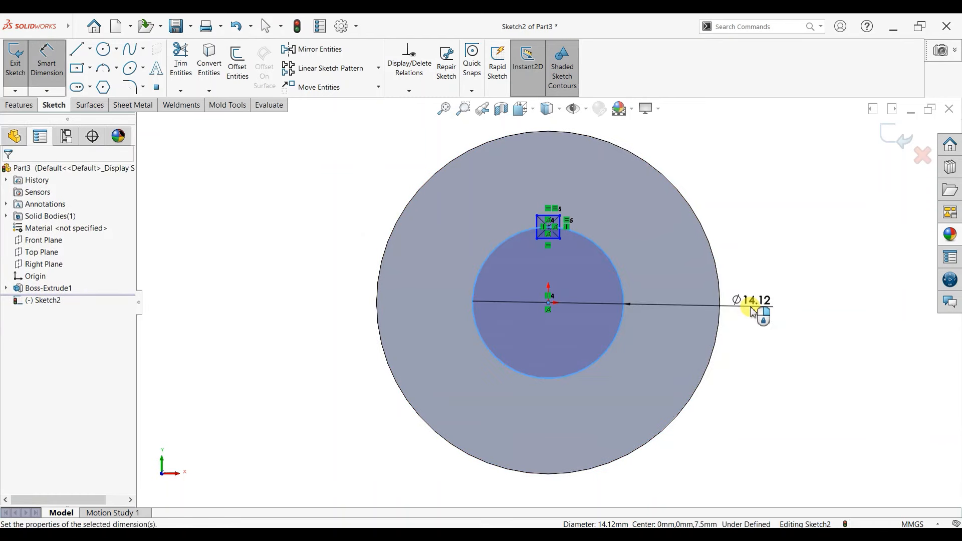
text(10)
key(Return)
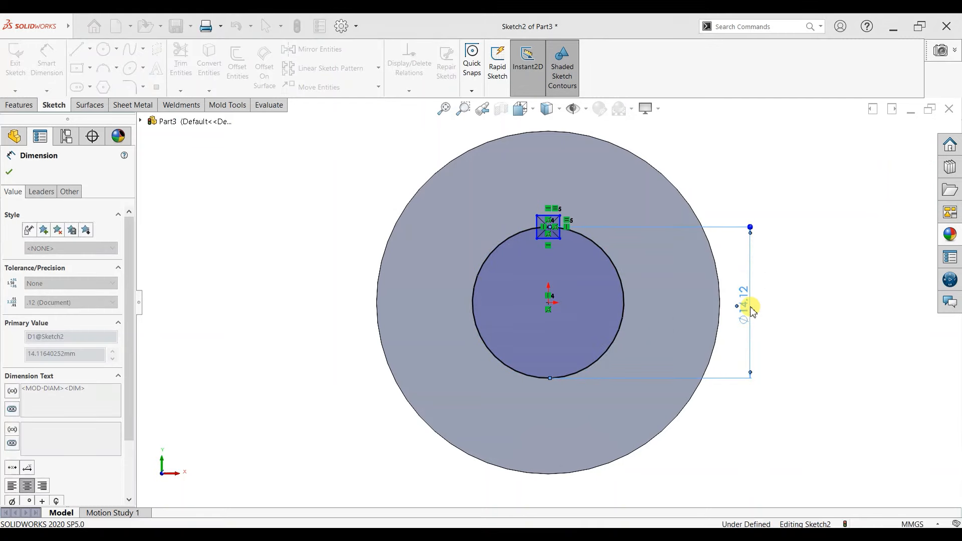
Dimension the top edge of the small square to 2 mm
scroll(562, 262, down, 4)
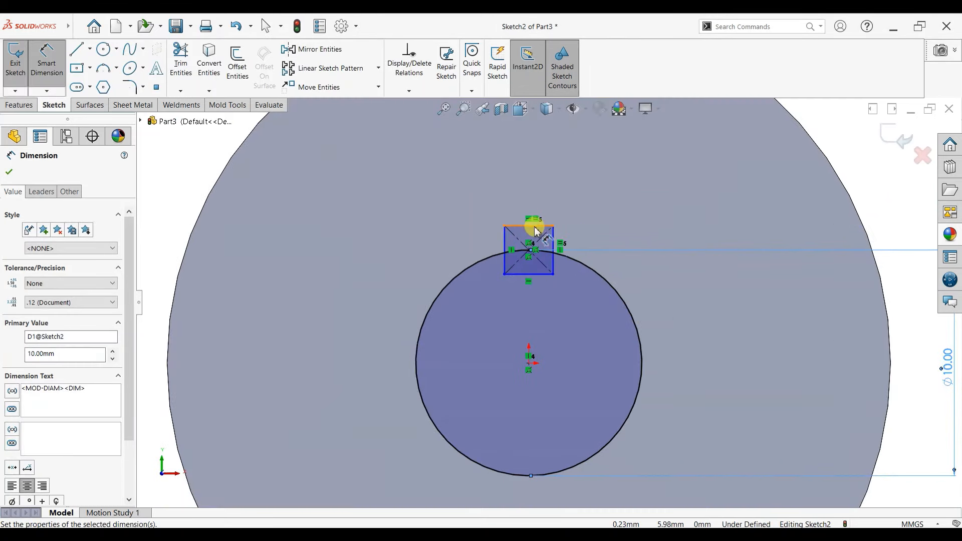
click(532, 211)
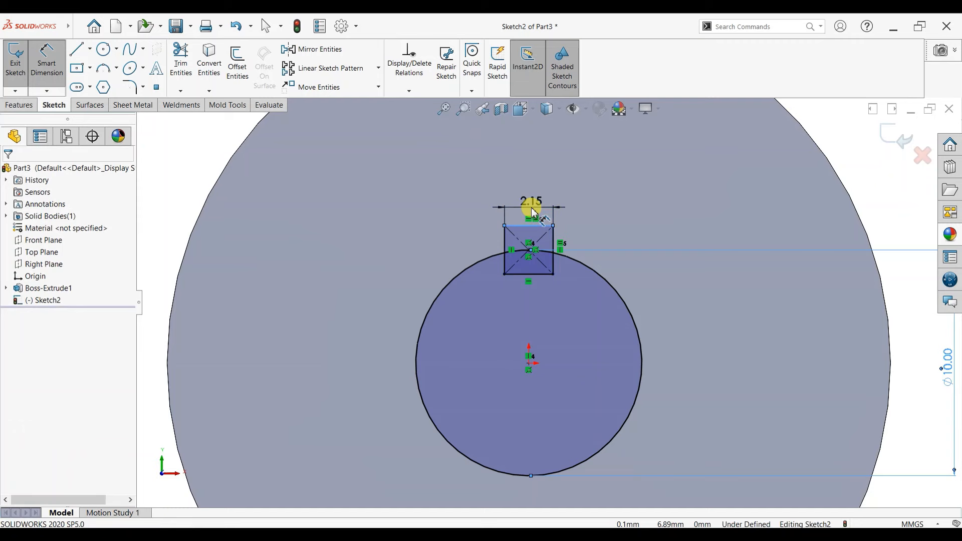
click(532, 211)
text(2.1480501mm)
key(Return)
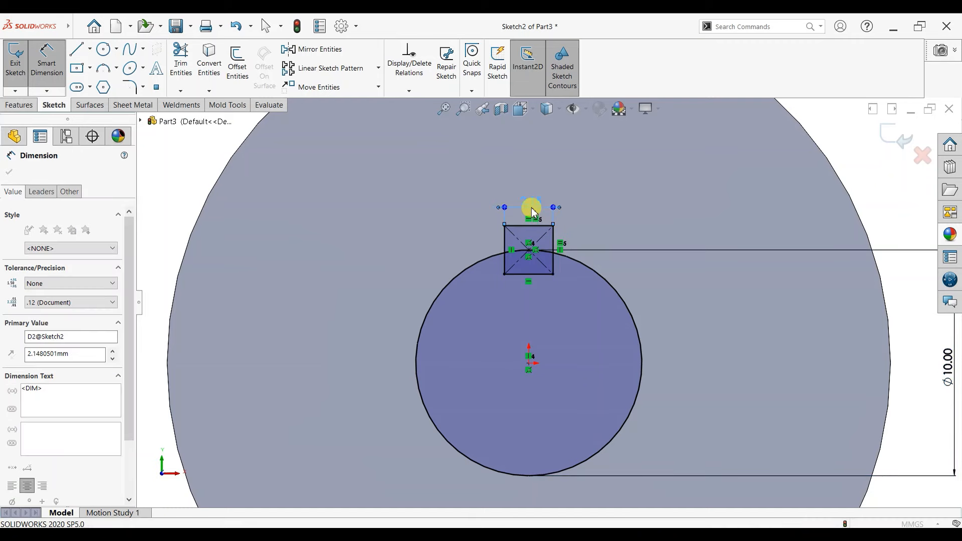
scroll(548, 265, up, 4)
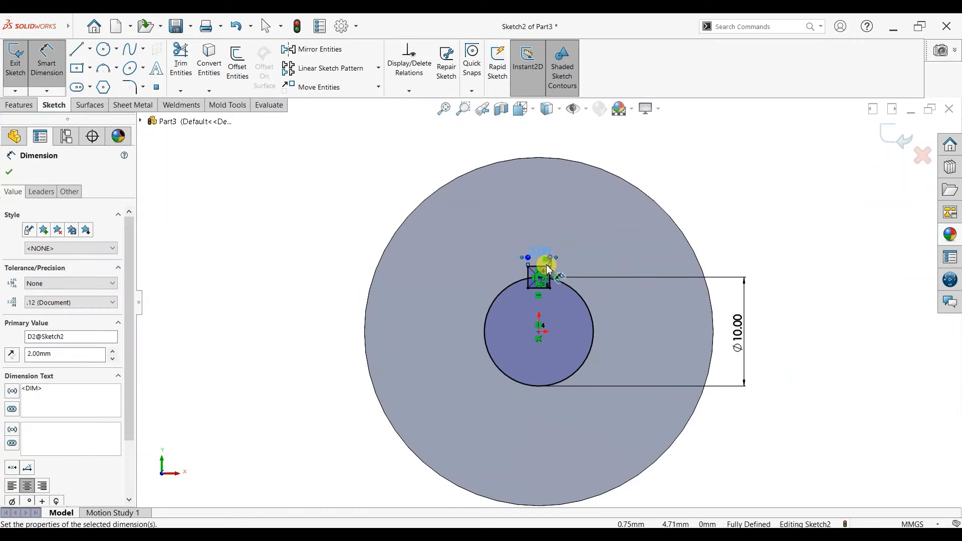
click(10, 170)
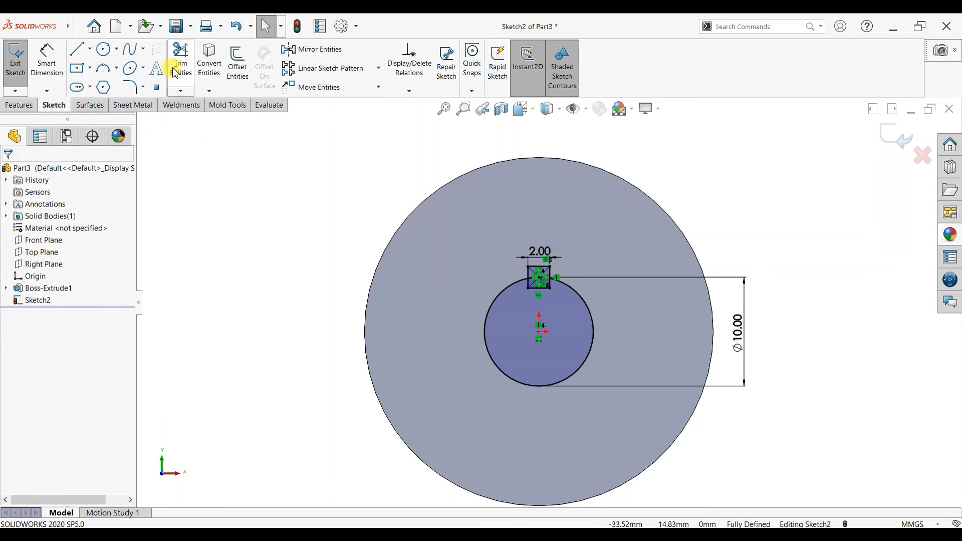
Power trim the overlapping circle arc and the square's lower lines to leave a single bore outline with a keyway
scroll(531, 281, down, 3)
mouse_move(514, 296)
mouse_down()
mouse_move(542, 273)
mouse_move(558, 283)
mouse_up()
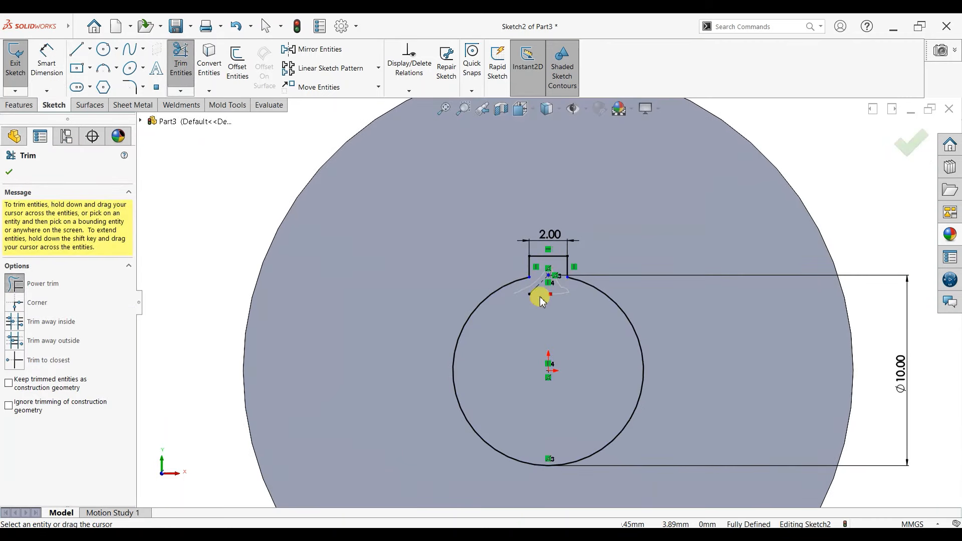
scroll(541, 298, up, 3)
middle_drag(507, 311, 517, 325)
click(8, 174)
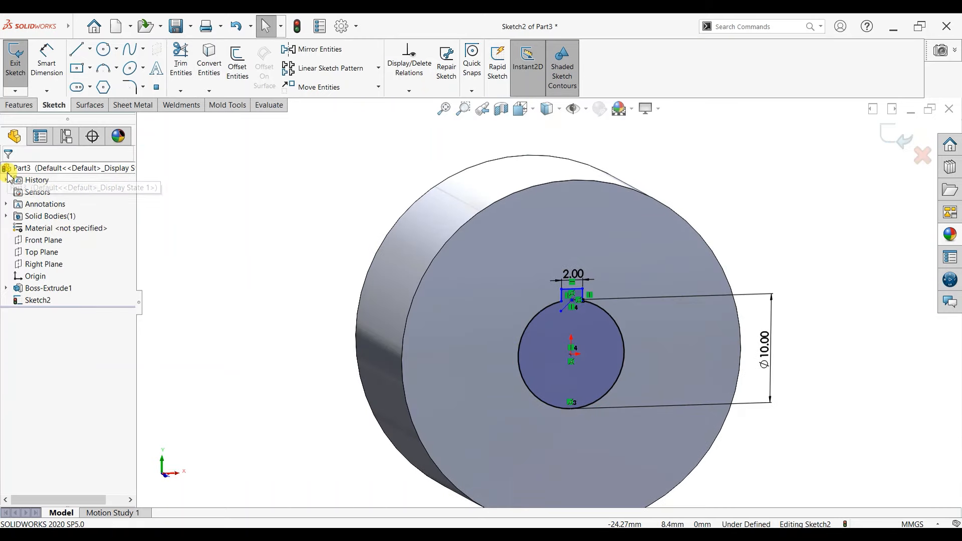
Cut-extrude the bore and keyway profile with the Through All end condition
click(15, 105)
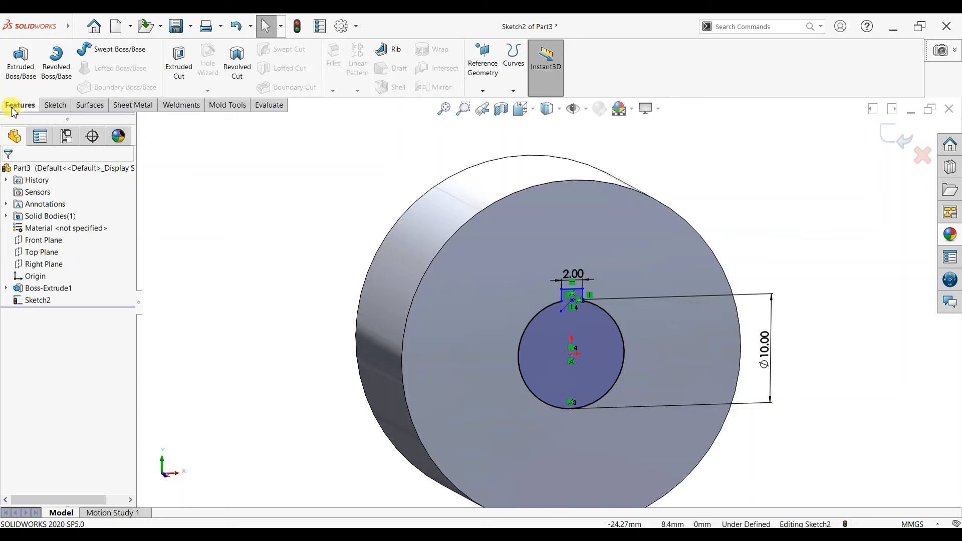
click(174, 70)
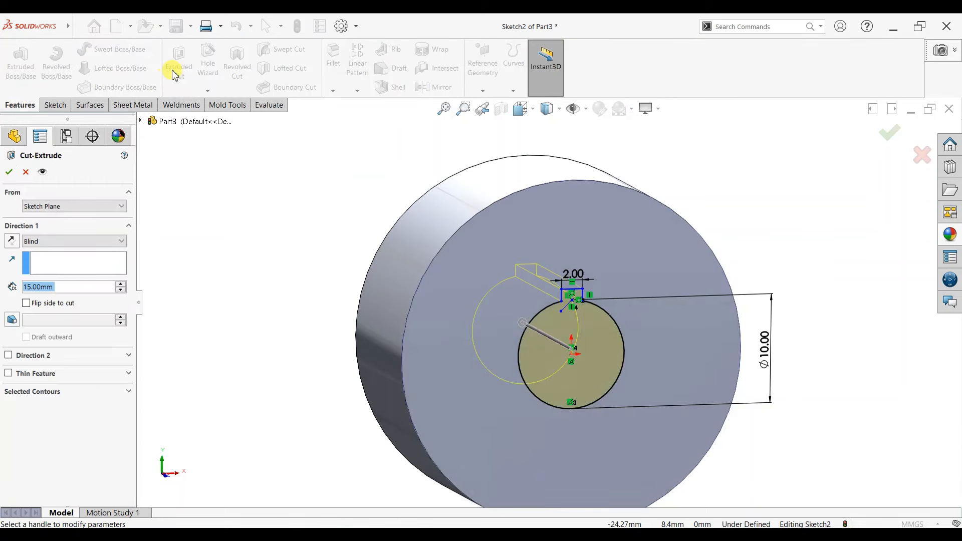
click(64, 243)
click(48, 257)
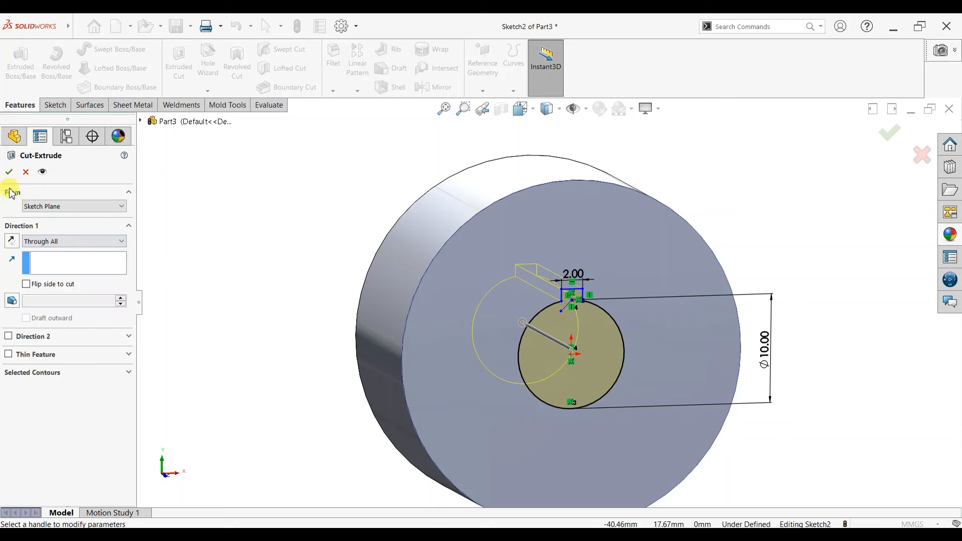
click(8, 173)
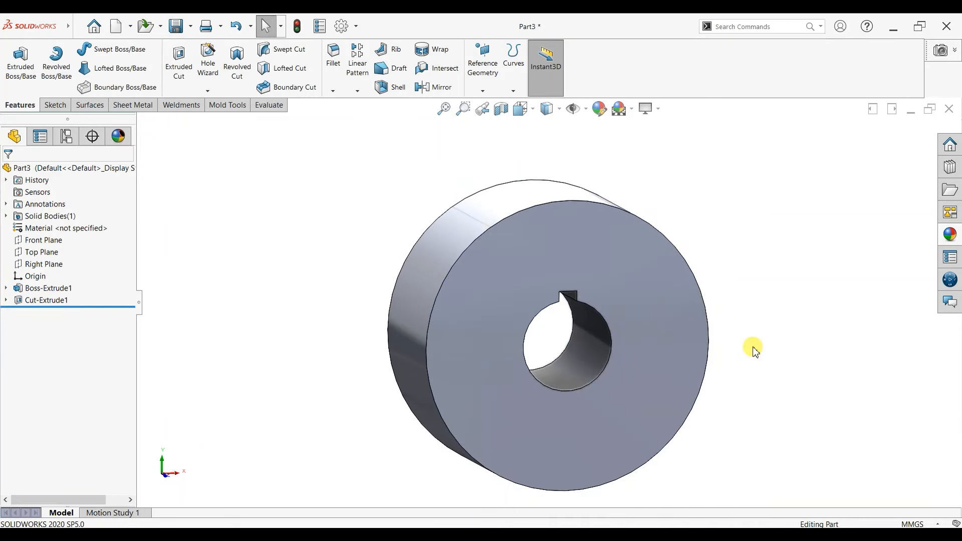
Sketch two concentric circles centred on the origin on the part's front face, about 27 mm and 21 mm in diameter
click(660, 331)
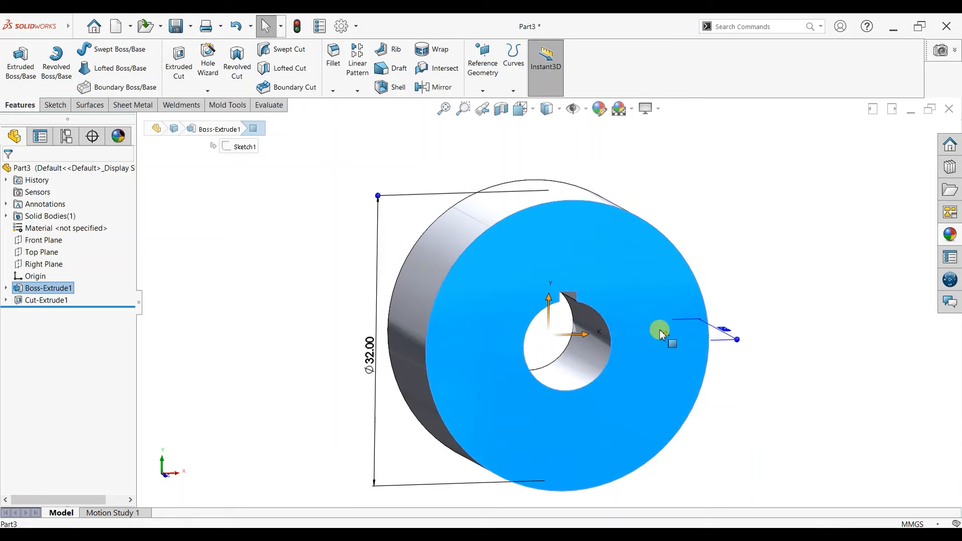
key(ctrl+8)
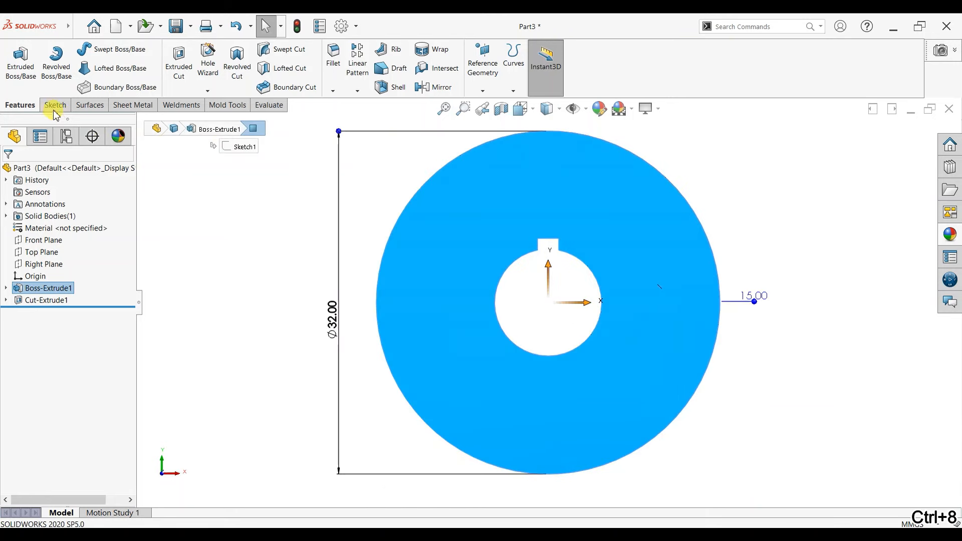
click(54, 105)
click(16, 65)
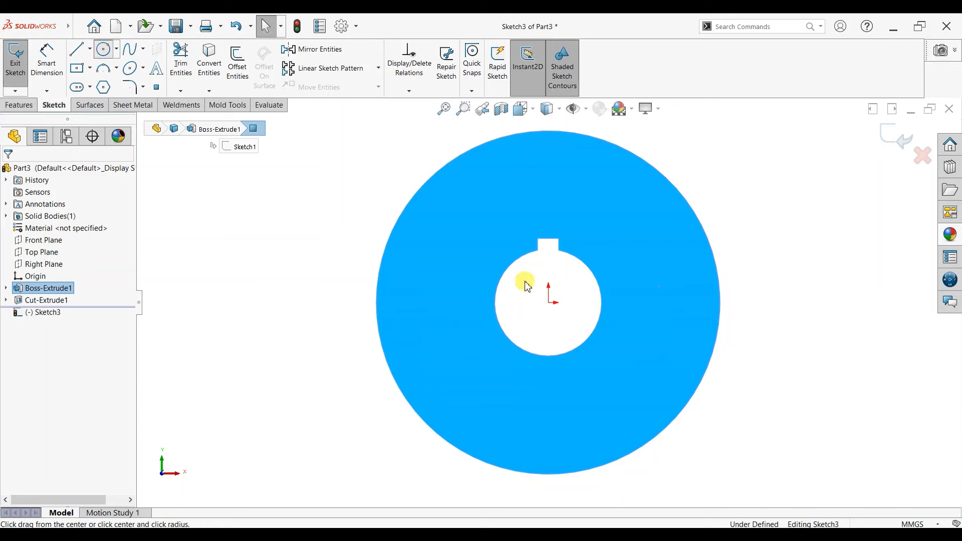
click(549, 303)
click(548, 446)
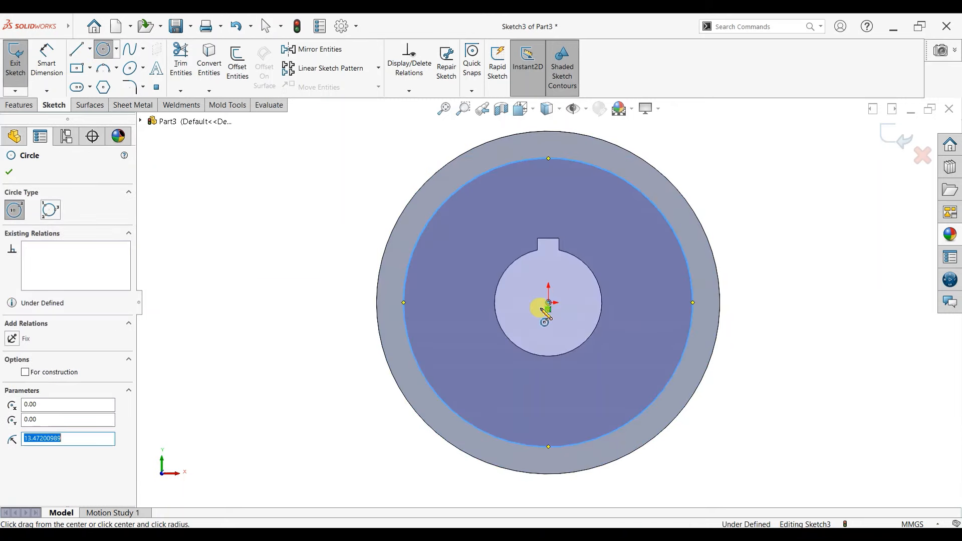
click(548, 303)
click(548, 416)
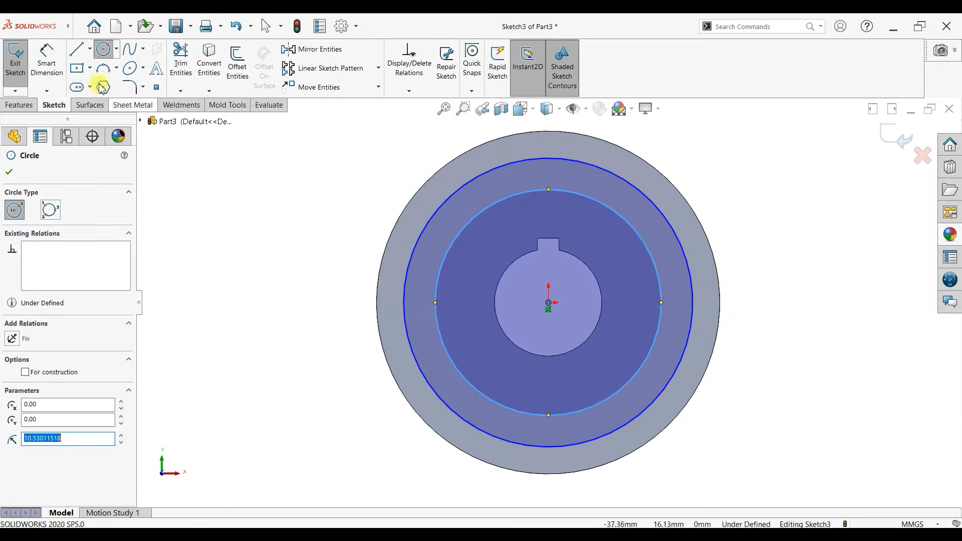
Dimension the larger sketched circle's diameter, entering 32 mm and correcting it to 25 mm
click(50, 65)
click(350, 320)
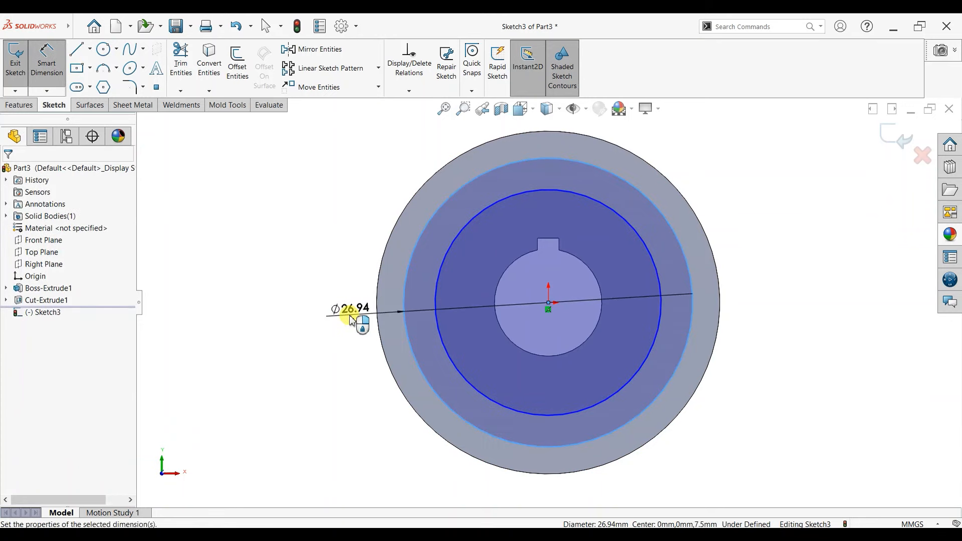
click(352, 320)
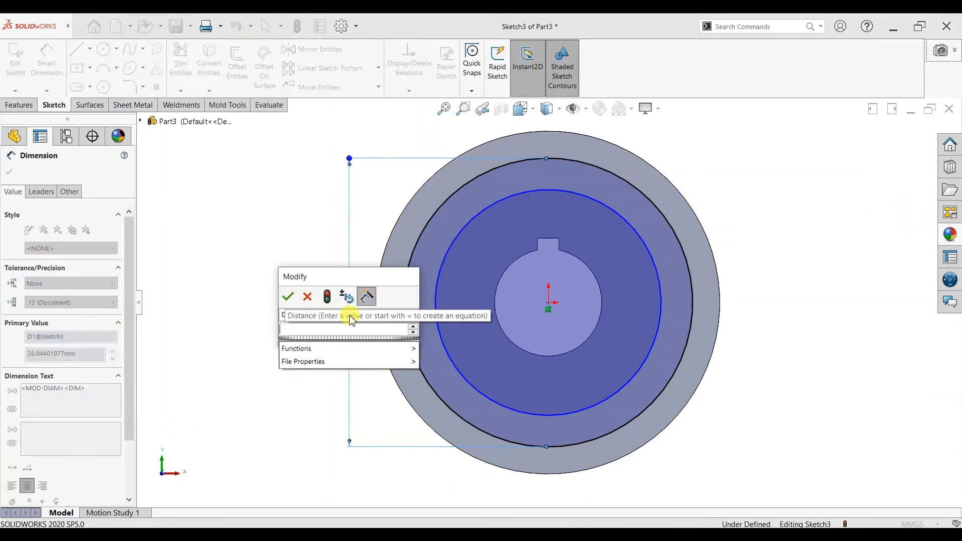
text(32)
key(Return)
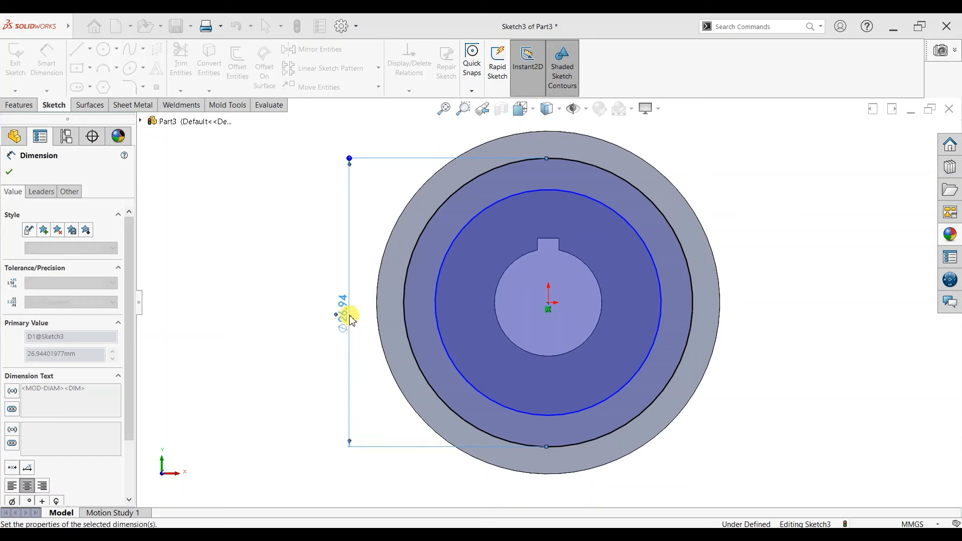
key(Escape)
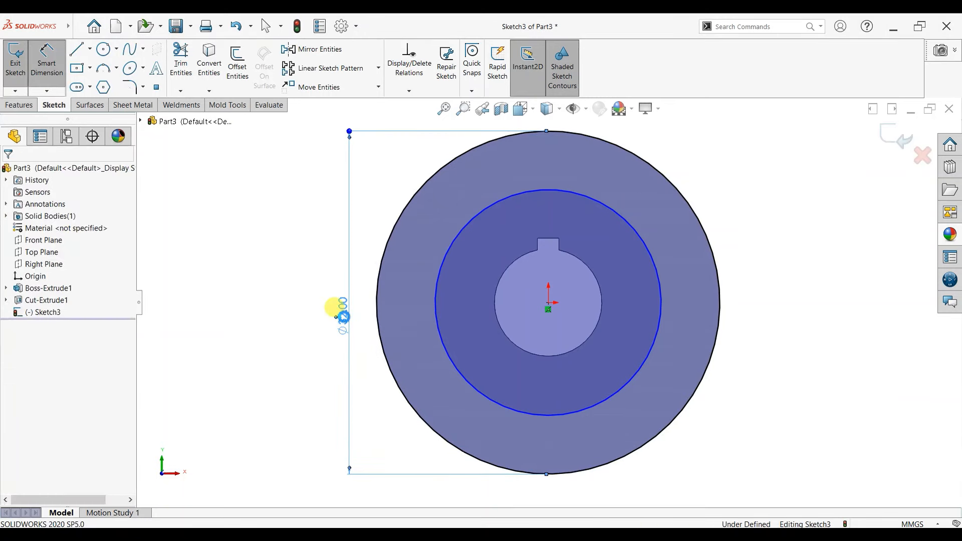
double_click(343, 316)
text(25)
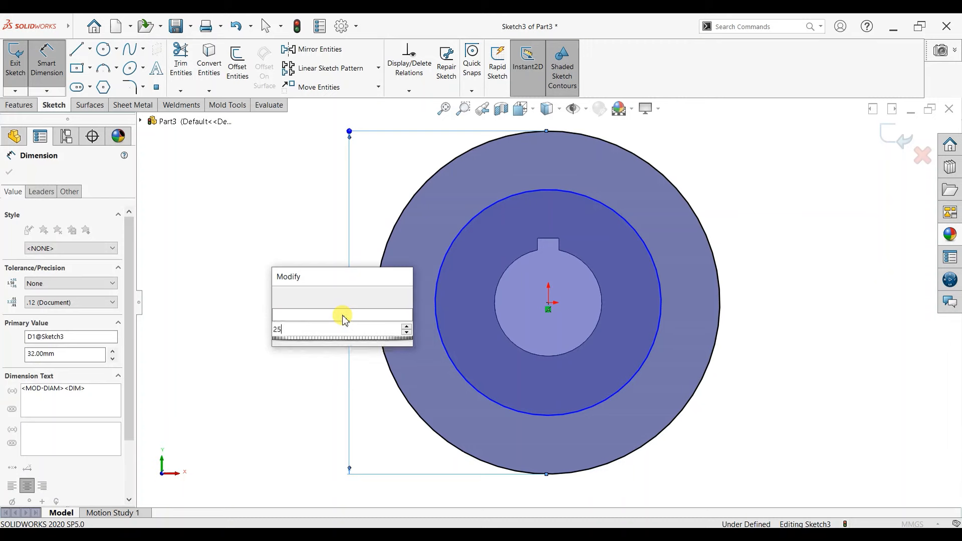
key(Return)
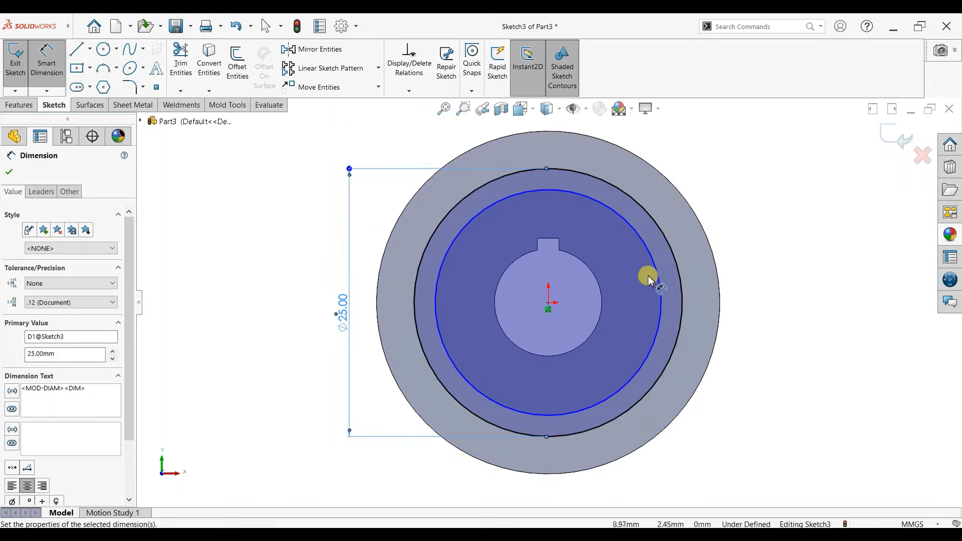
Dimension the smaller sketched circle's diameter to 15 mm
click(781, 321)
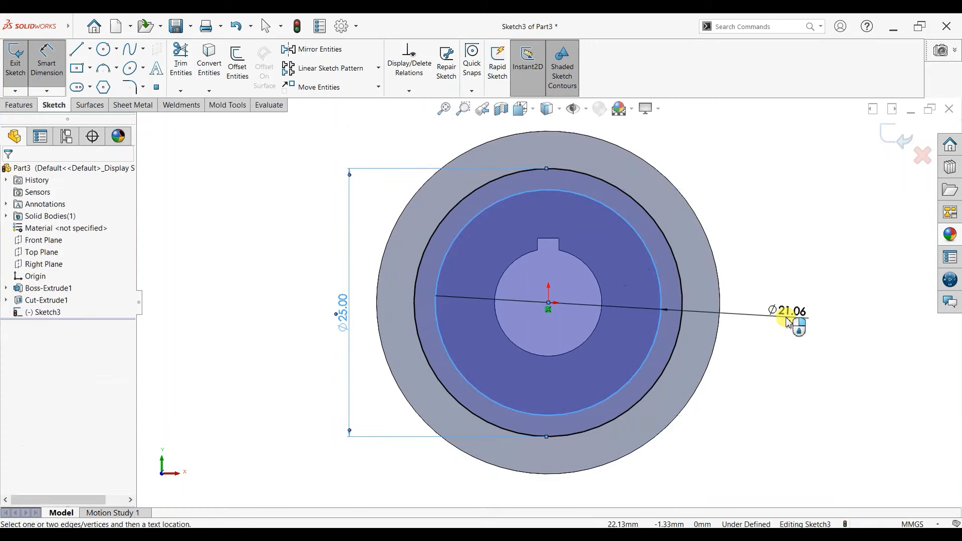
click(787, 322)
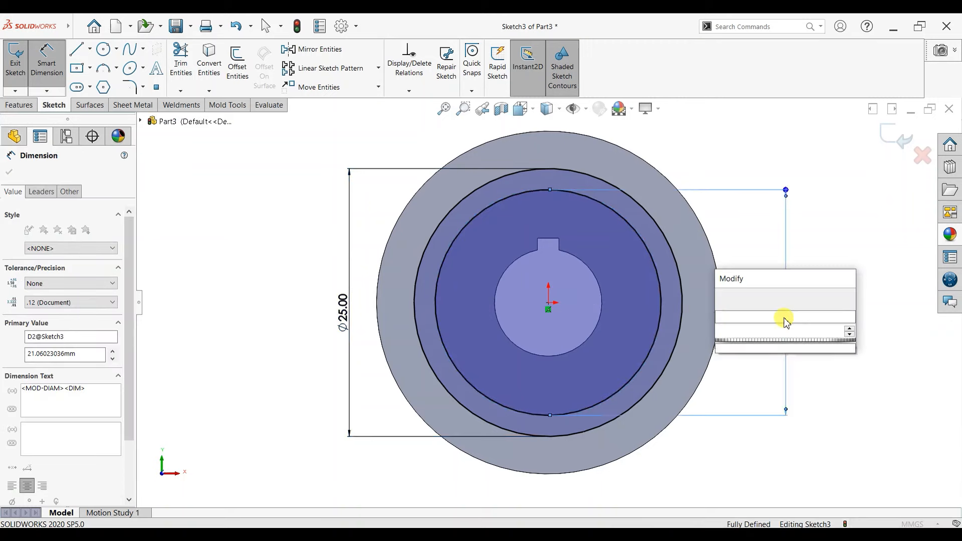
key(Return)
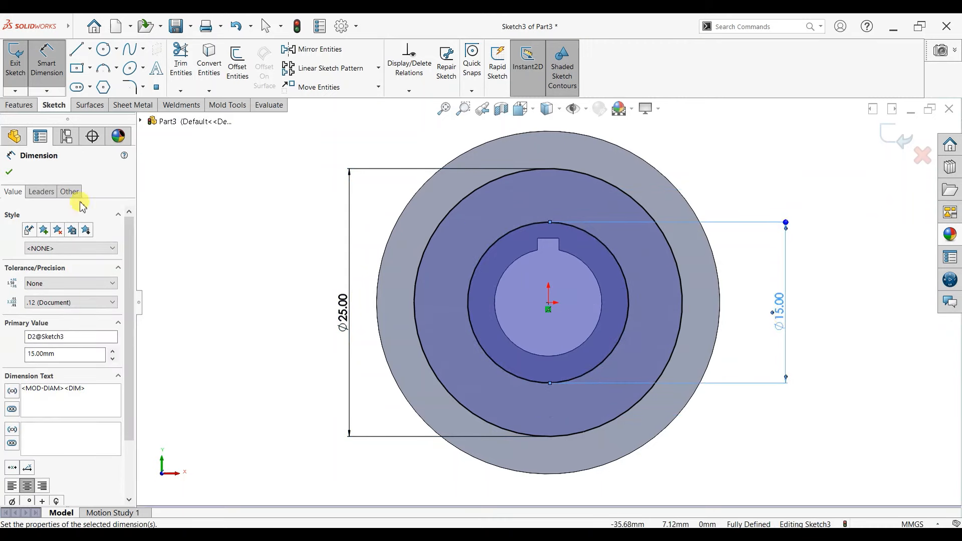
click(7, 170)
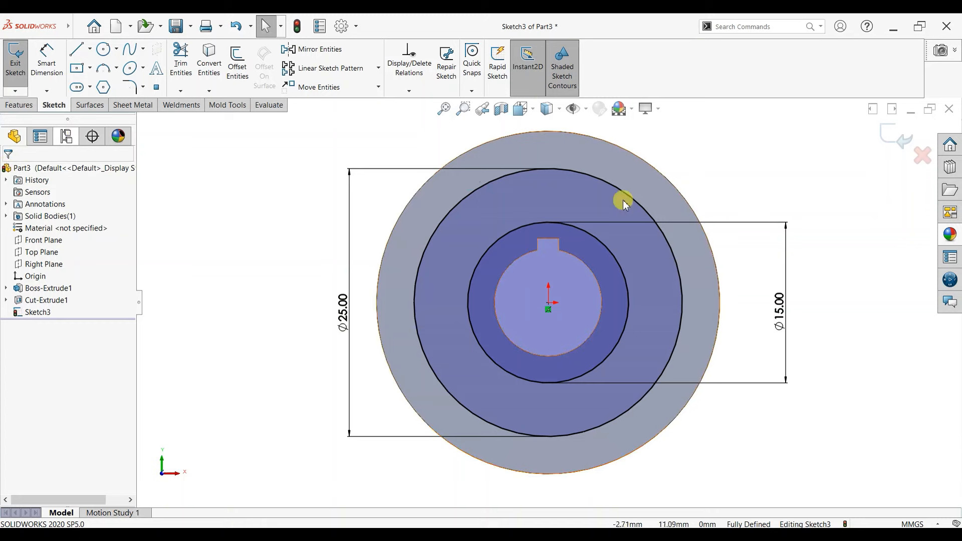
Cut-extrude the ring between the two circles with a Blind depth of 3 mm
mouse_move(724, 296)
middle_down()
mouse_move(754, 315)
mouse_move(738, 329)
mouse_move(747, 341)
middle_up()
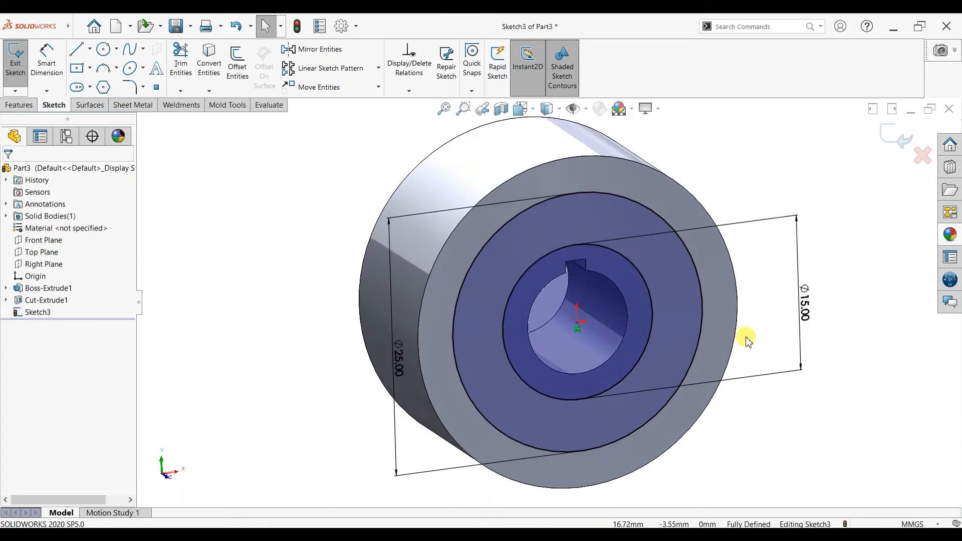
click(34, 108)
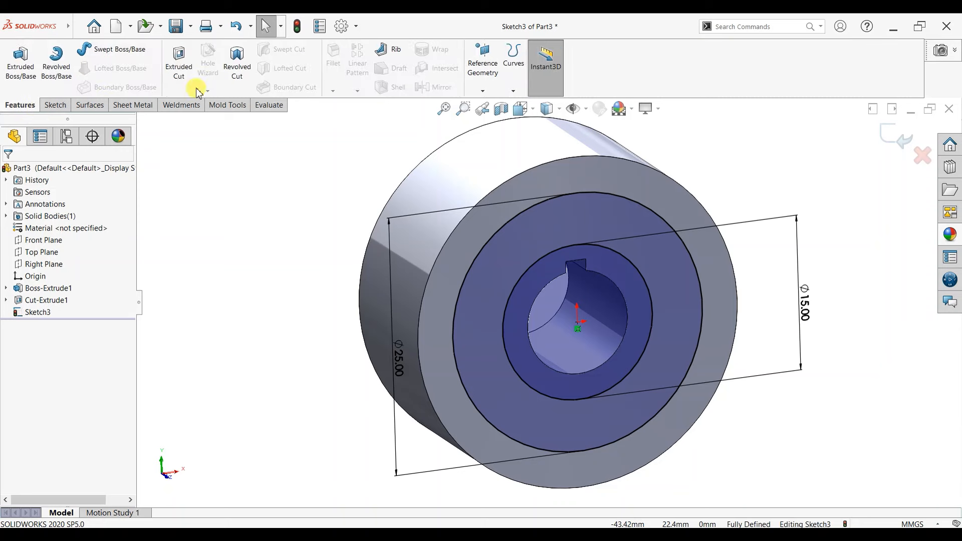
click(179, 70)
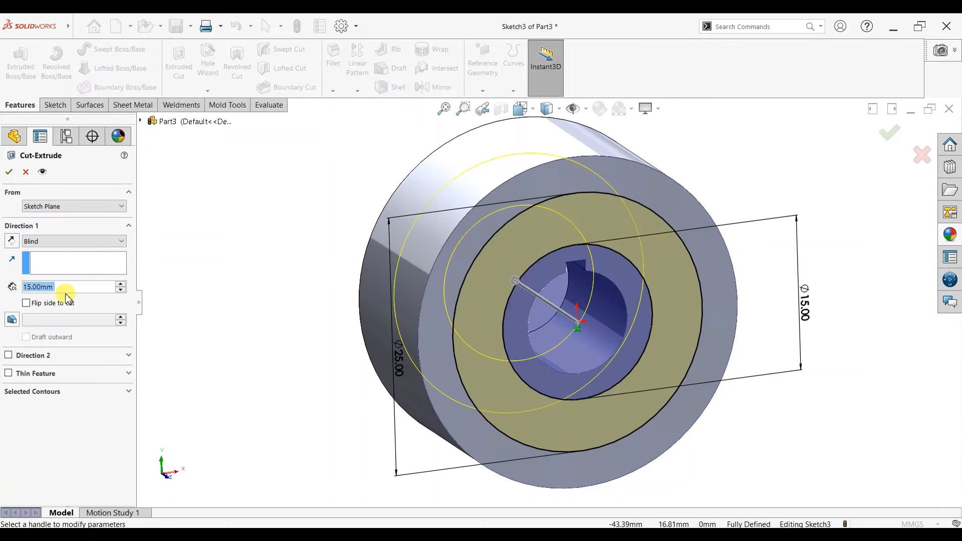
text(3)
key(Return)
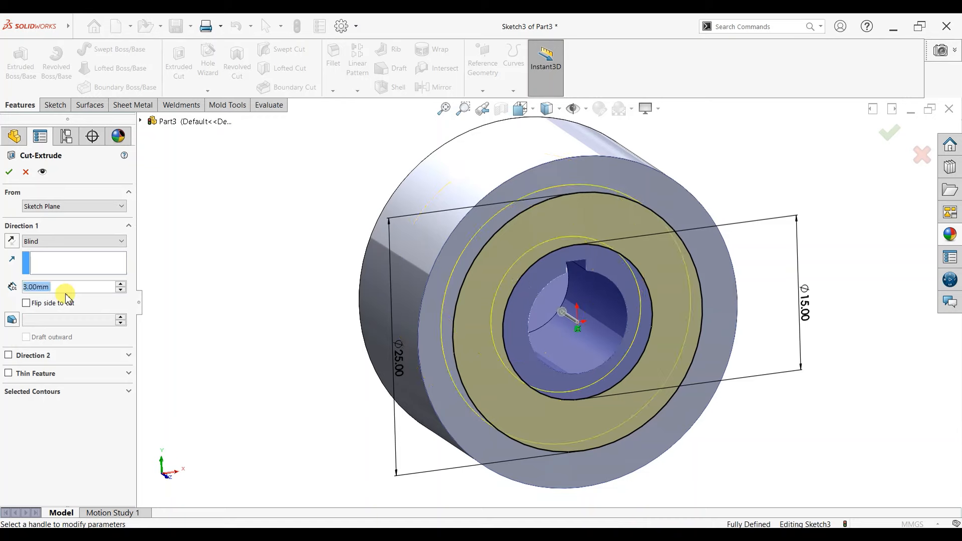
click(8, 173)
middle_drag(783, 253, 759, 270)
key(f)
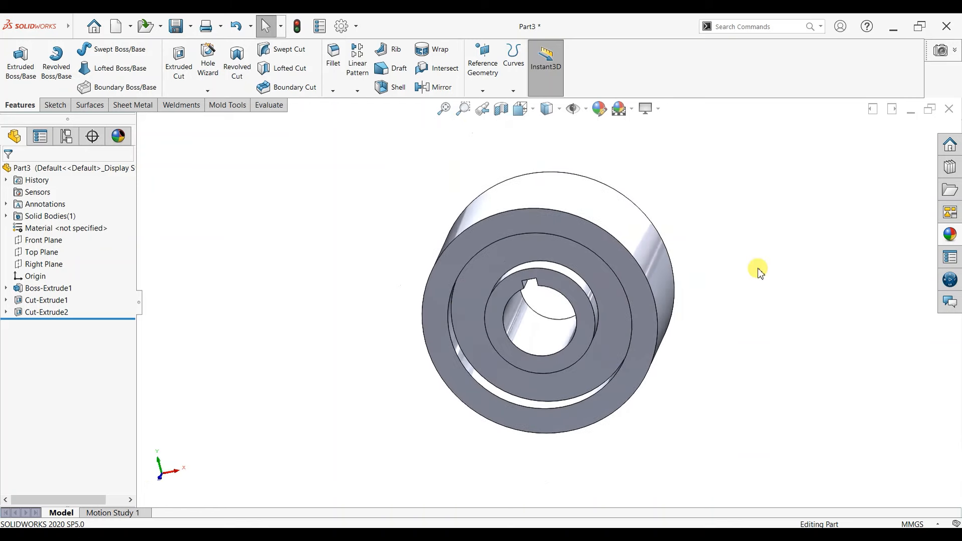
Start a sketch on the outer rim's front face and draw a vertical centerline from above the part down to the origin
middle_drag(460, 310, 747, 252)
click(576, 215)
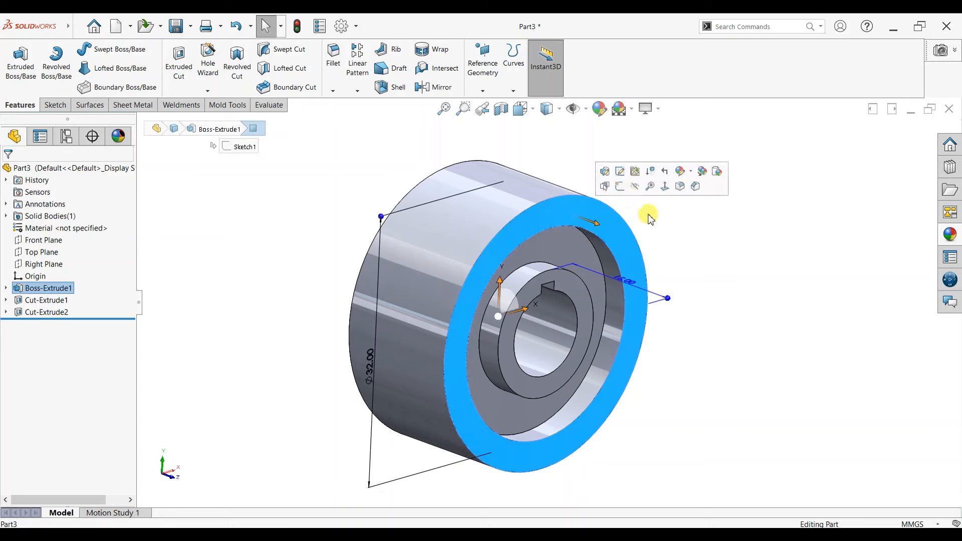
click(617, 189)
key(ctrl+8)
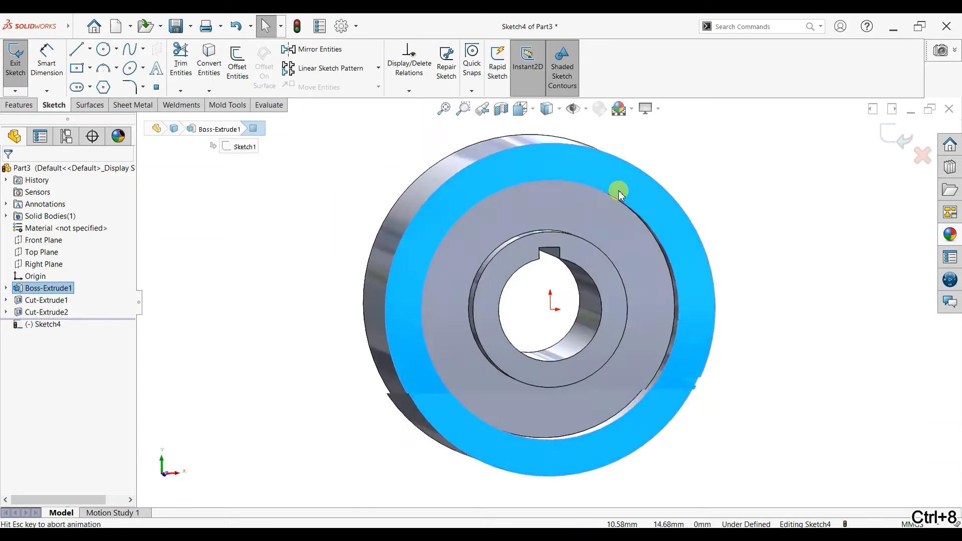
scroll(673, 201, down, 2)
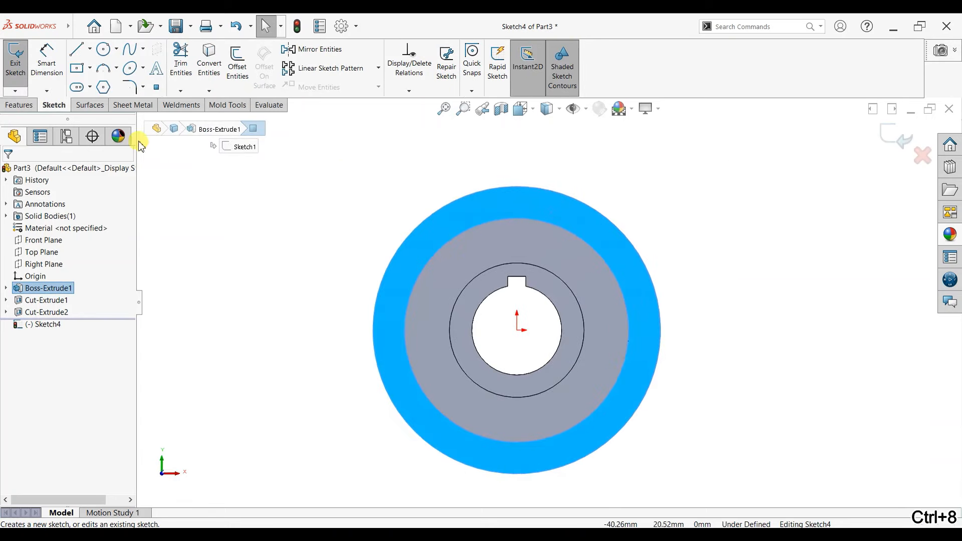
click(90, 49)
click(103, 75)
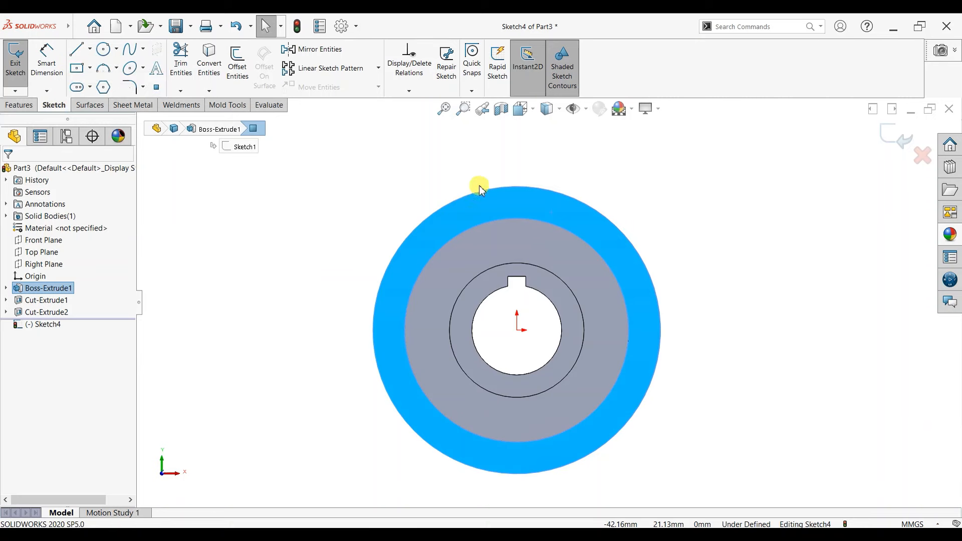
drag(519, 150, 521, 238)
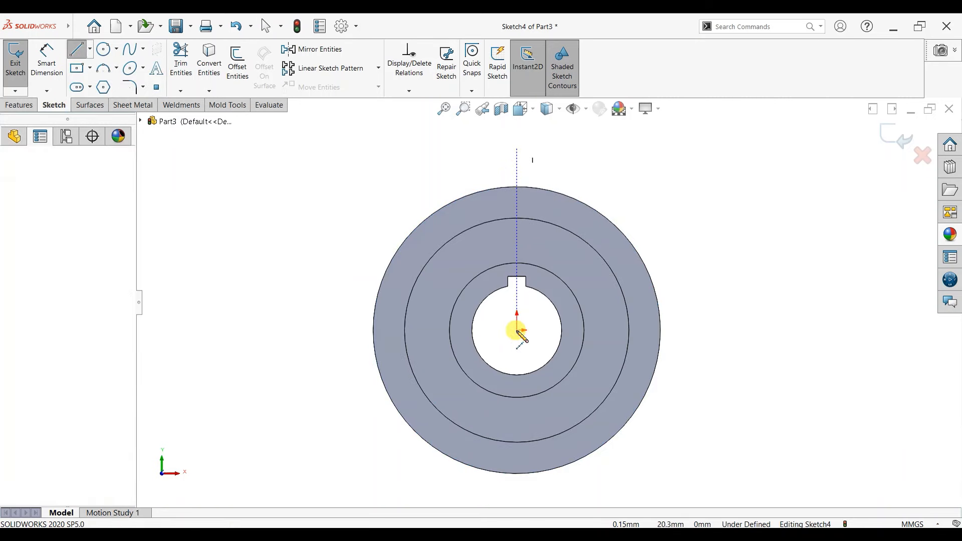
drag(521, 339, 518, 330)
right_click(642, 220)
click(651, 227)
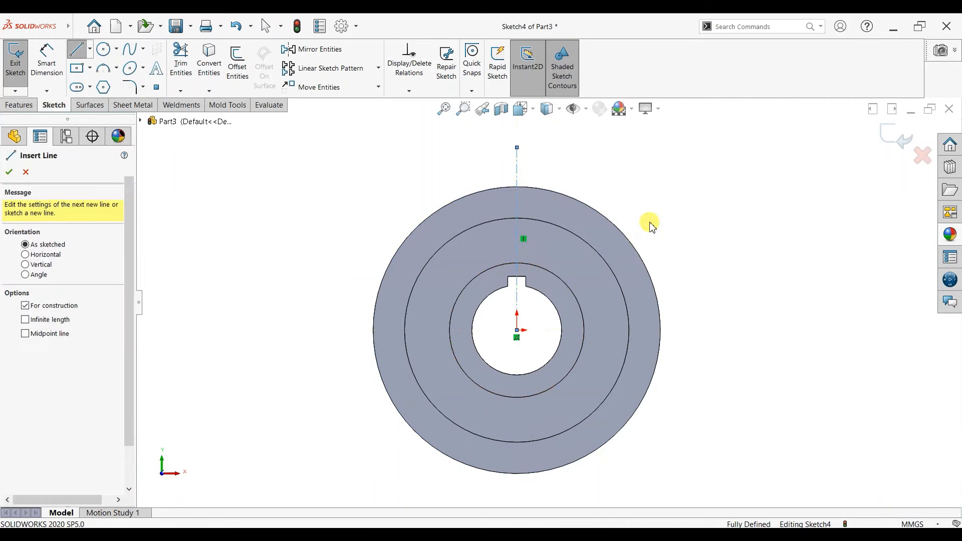
key(Escape)
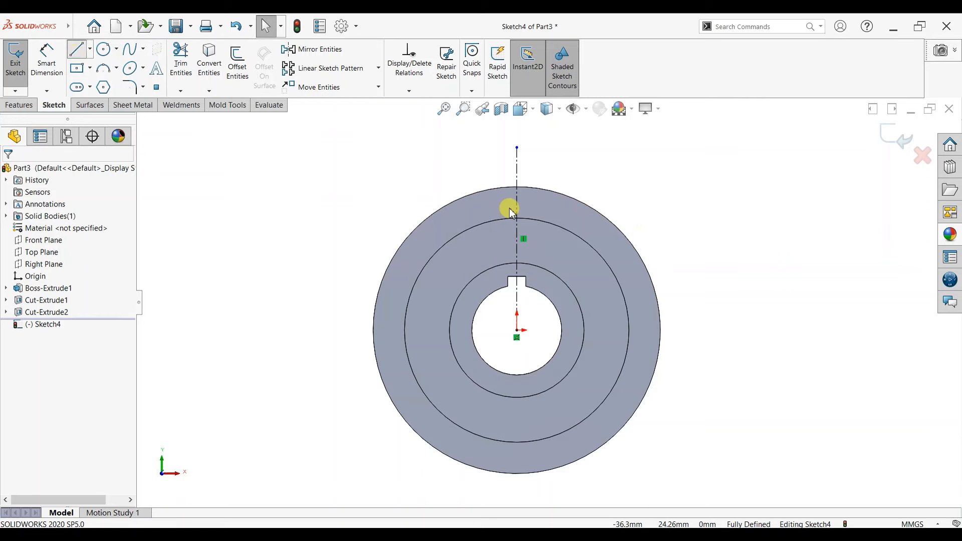
Sketch a horizontal line about 0.82 mm long from the centerline, midway between the rim's inner and outer edges
key(l)
click(521, 205)
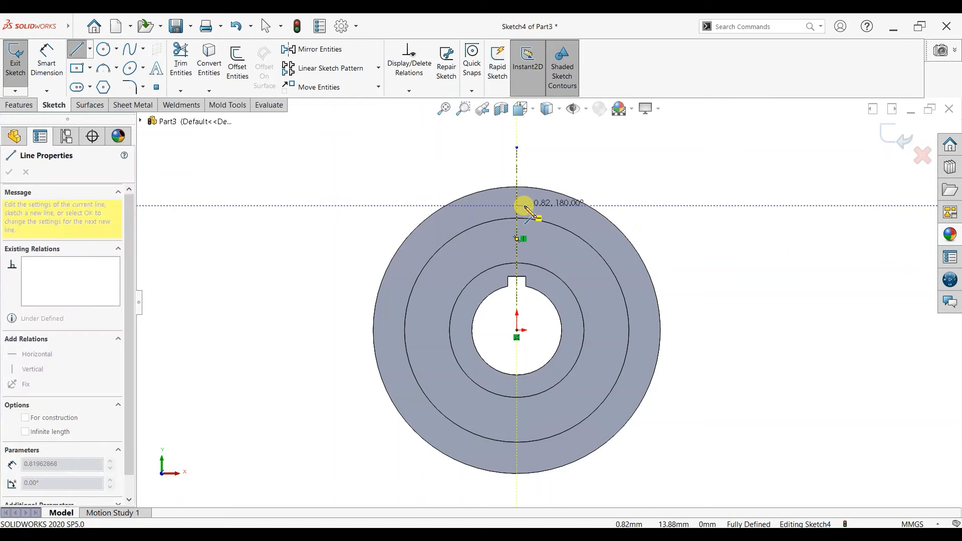
key(Escape)
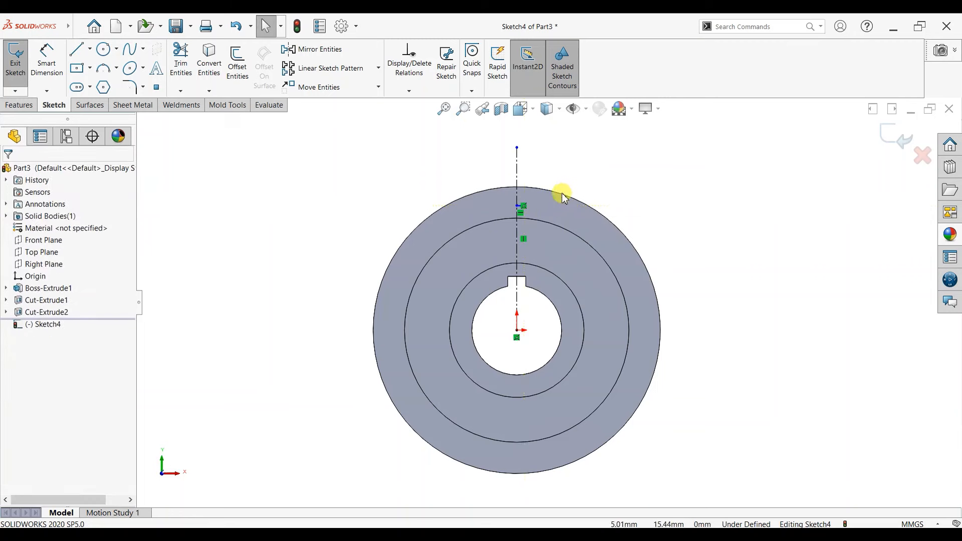
Draw a 3-point arc from the short line's free end outward past the rim's outer edge, with a radius of about 6.86 mm
scroll(552, 203, down, 5)
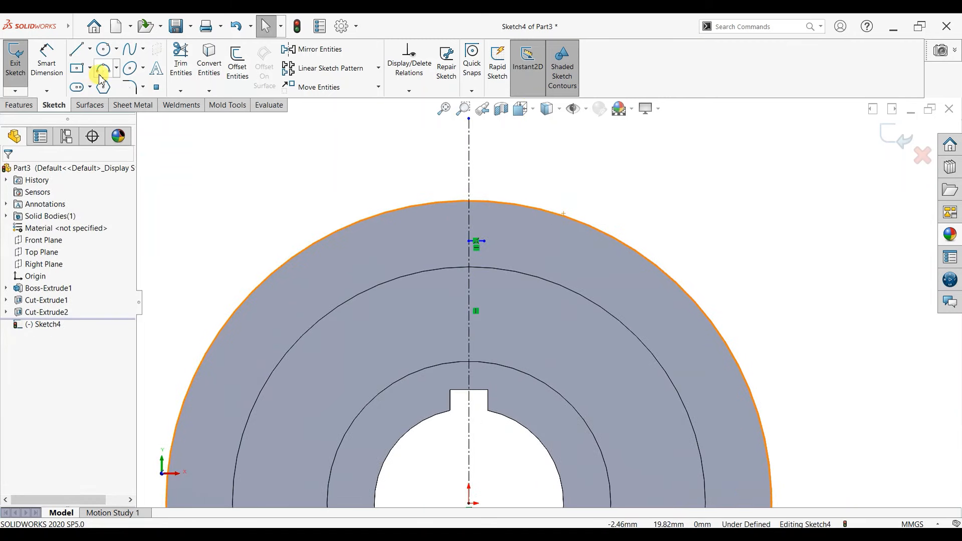
click(101, 73)
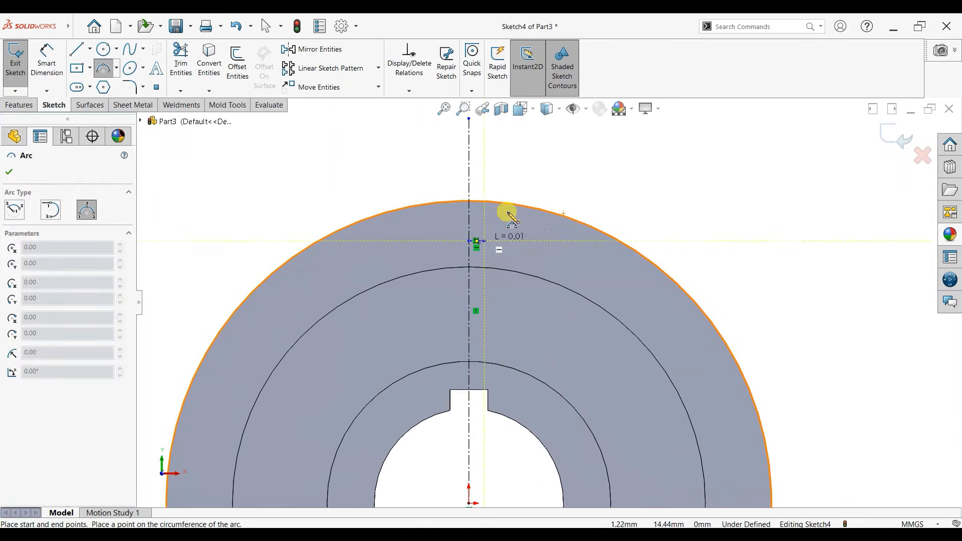
click(541, 159)
click(527, 171)
key(Escape)
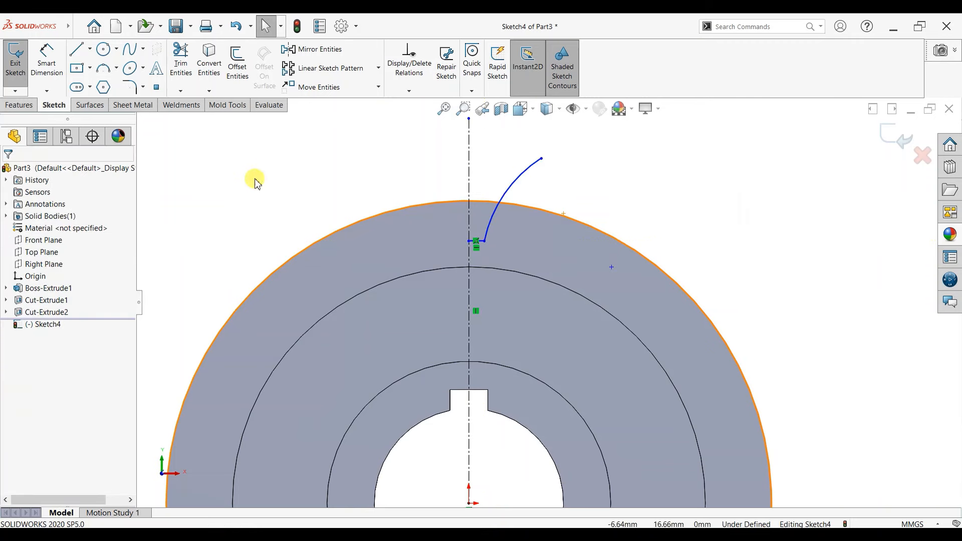
Dimension the arc's radius to 4.56 mm
click(48, 76)
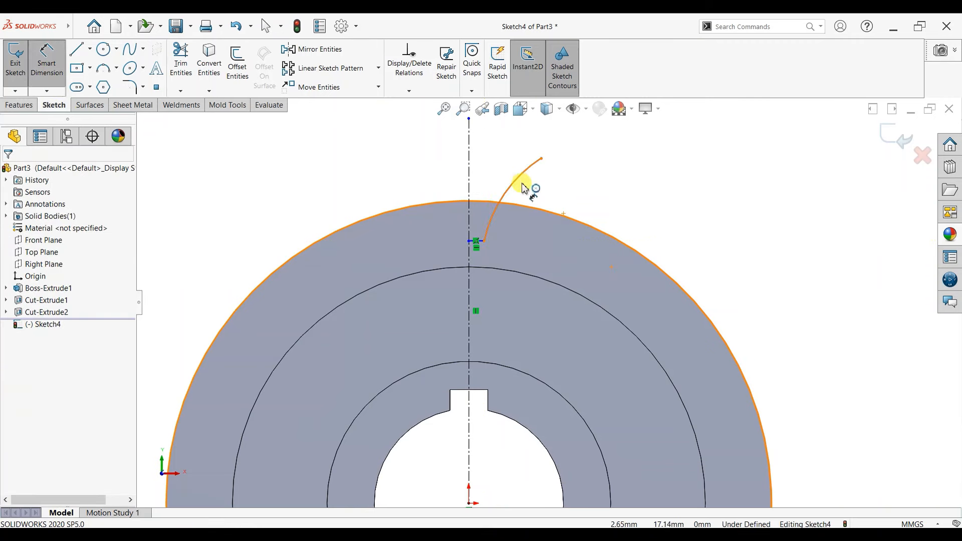
click(639, 218)
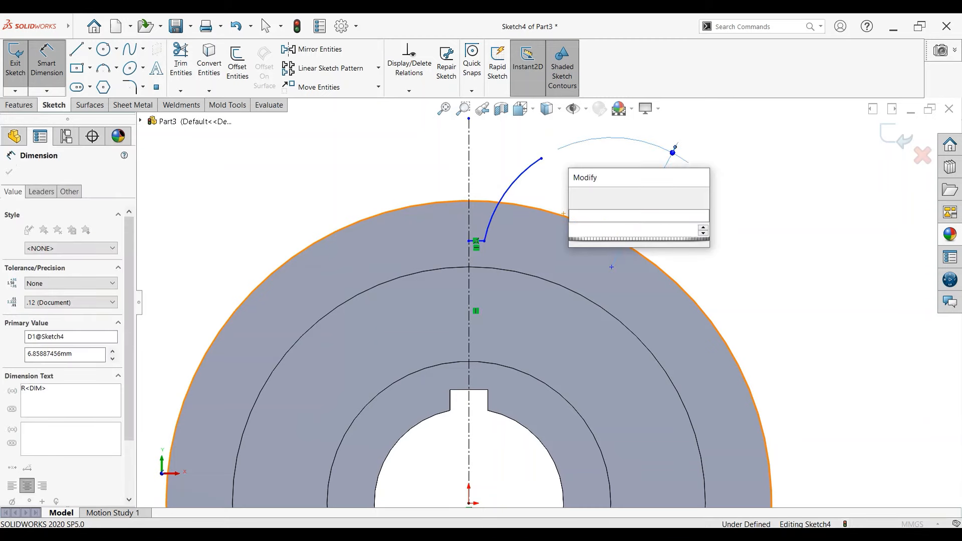
text(4.56)
key(Return)
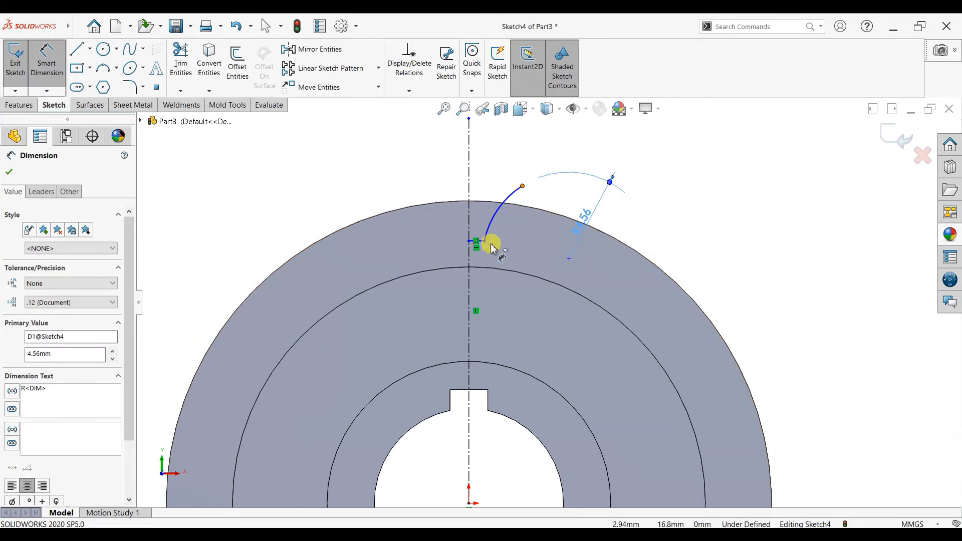
Dimension the horizontal distance between the arc's two endpoints to 1.58 mm
click(484, 241)
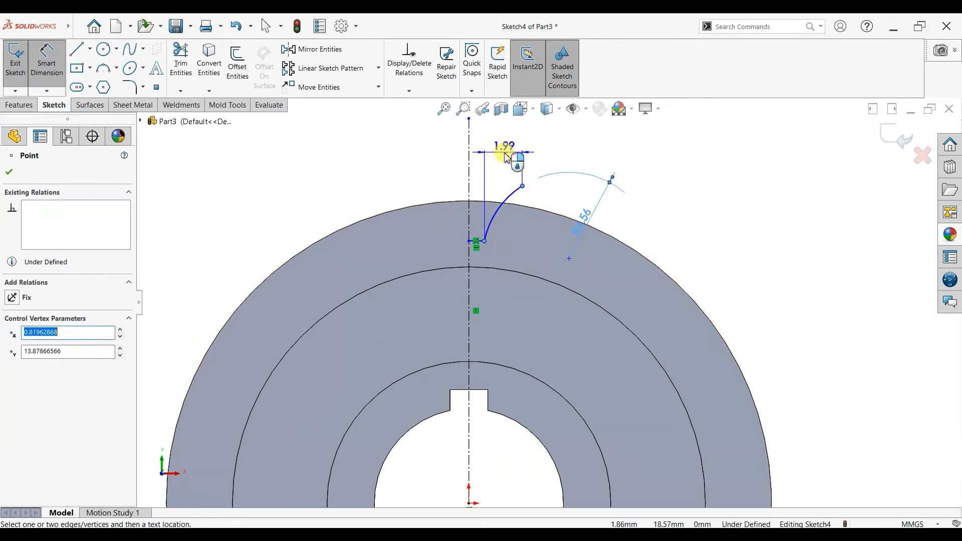
key(Escape)
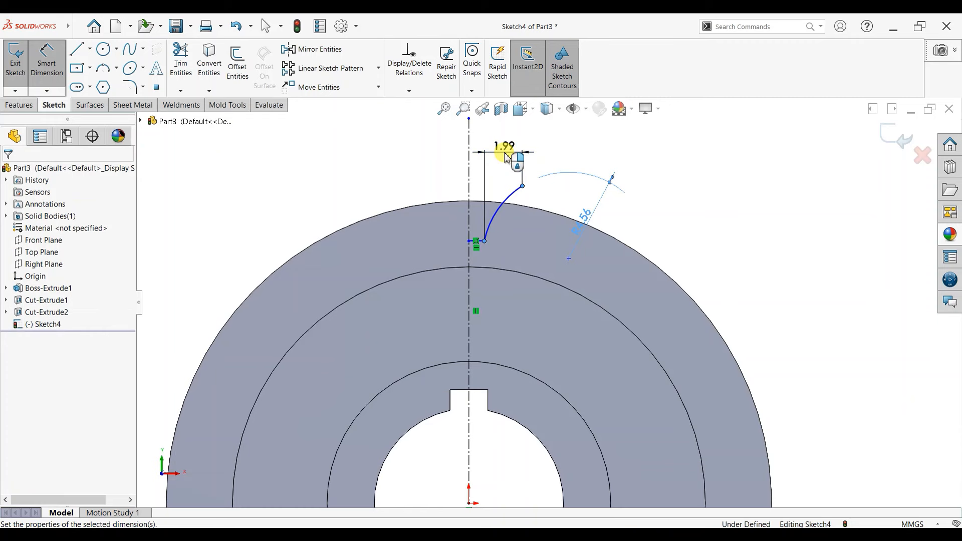
click(507, 157)
text(1.5)
text(1.58)
key(Return)
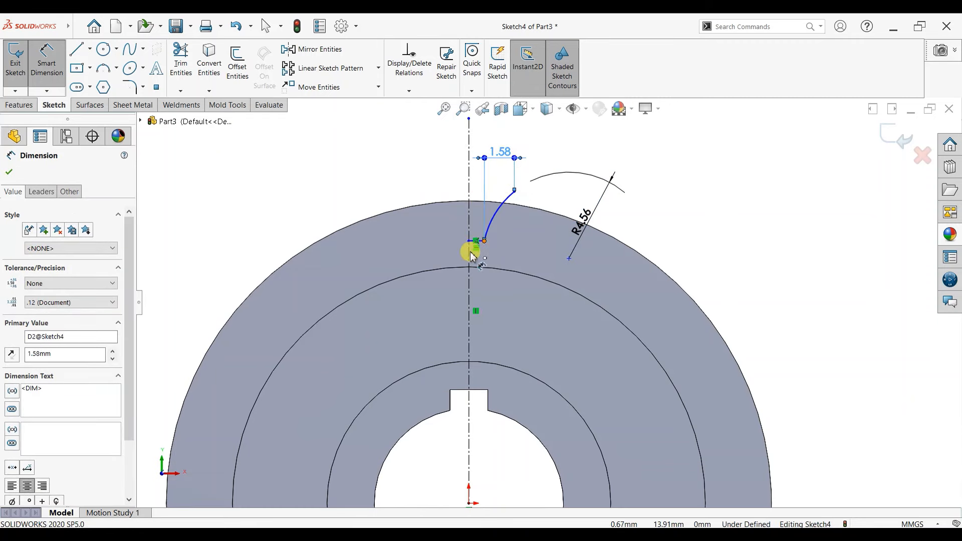
Dimension the short horizontal line from the centerline to the arc's lower end to 0.50 mm
click(472, 243)
click(479, 268)
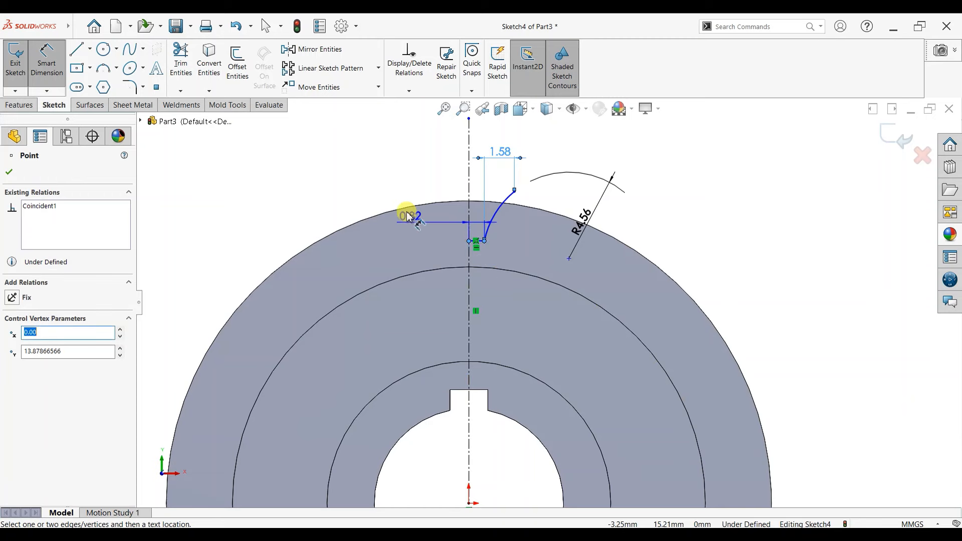
click(407, 263)
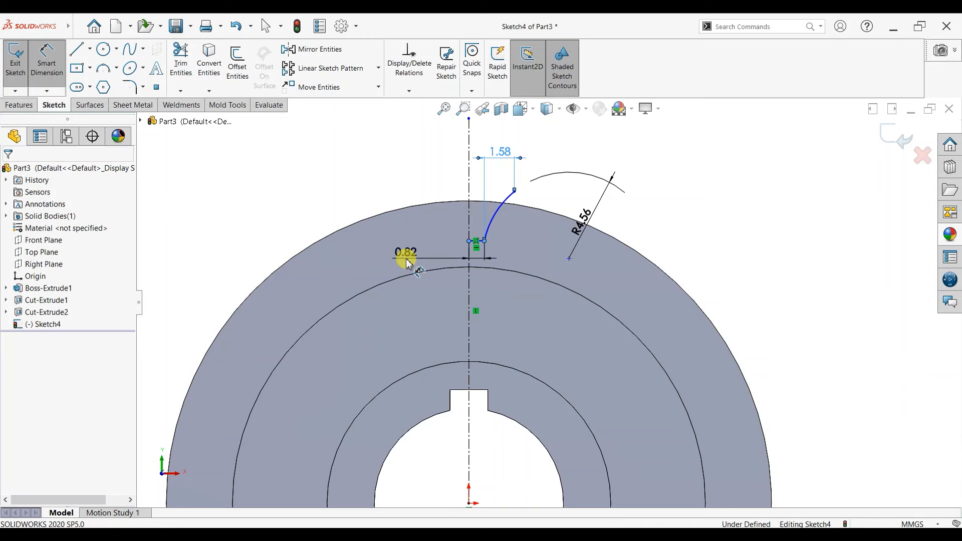
double_click(407, 263)
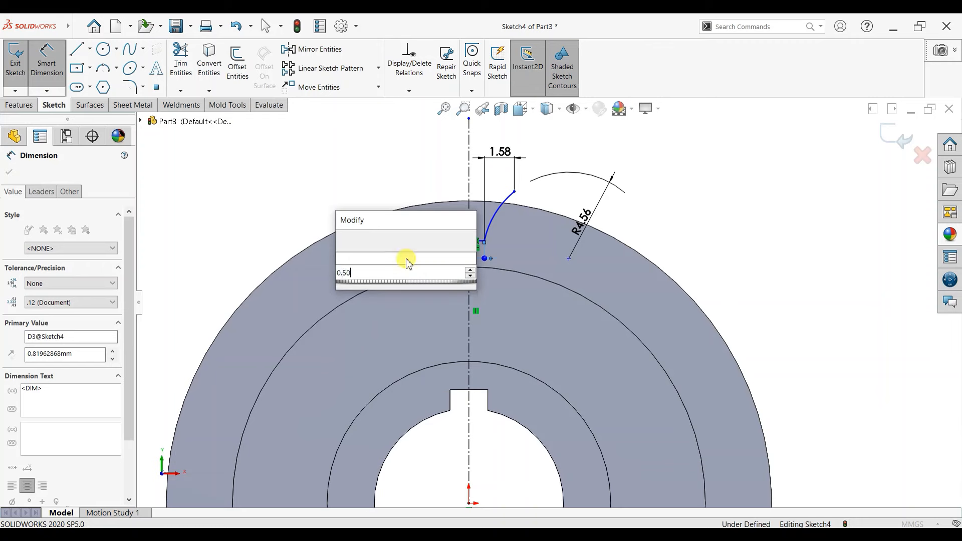
key(Escape)
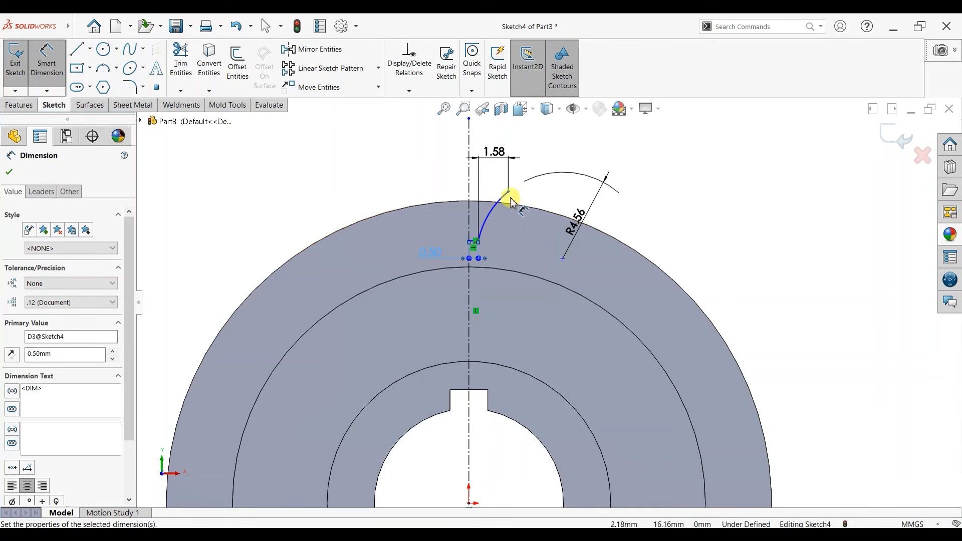
Dimension the vertical distance between the arc's lower and upper endpoints to 3.28 mm and finish dimensioning
click(508, 196)
key(Escape)
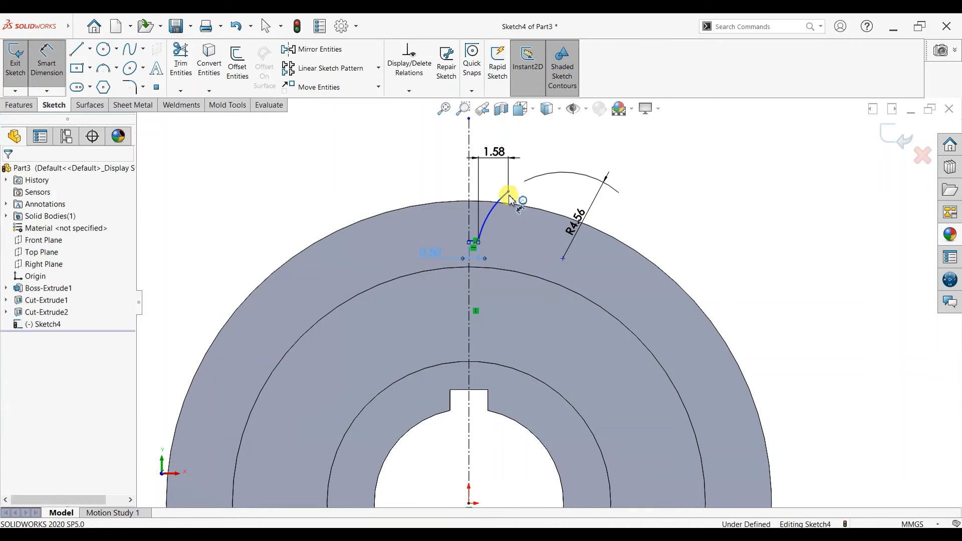
click(486, 244)
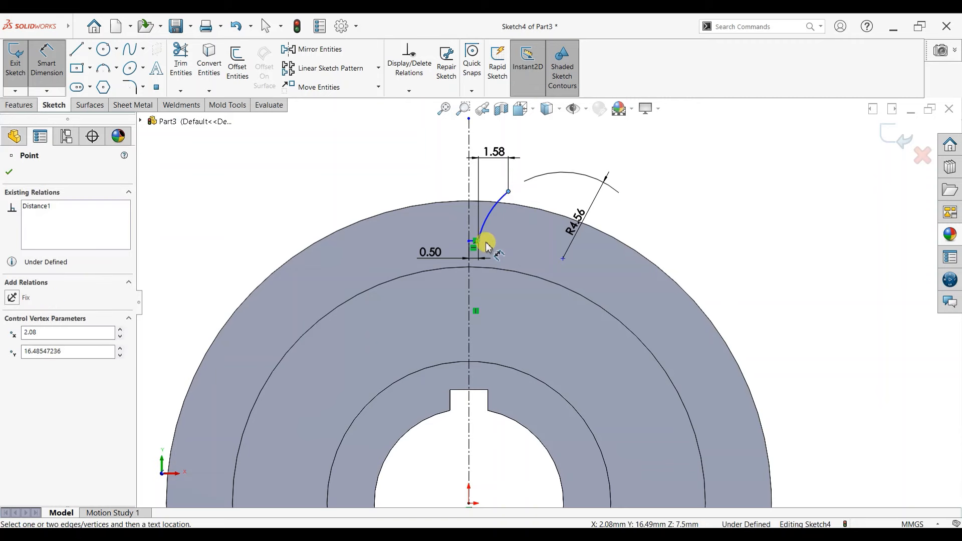
scroll(482, 247, up, 2)
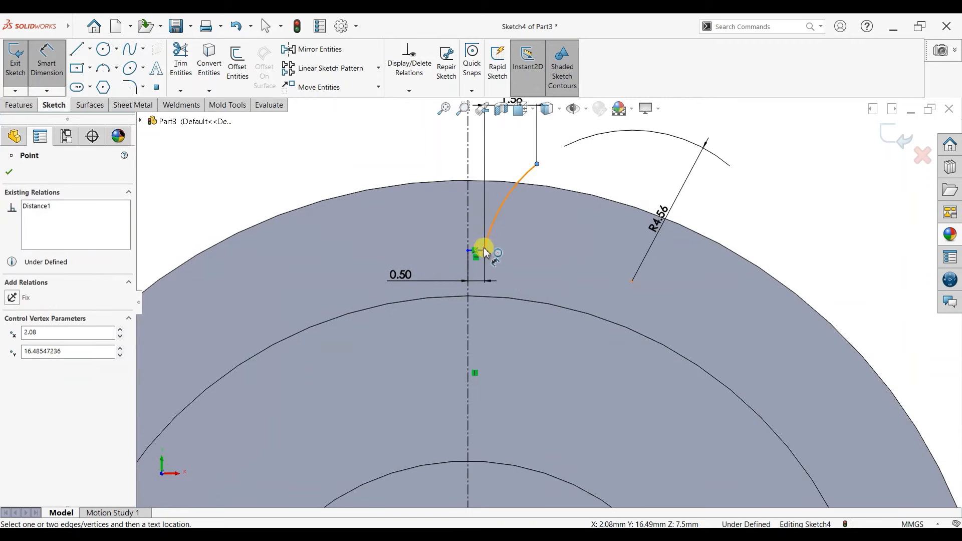
click(537, 164)
click(585, 210)
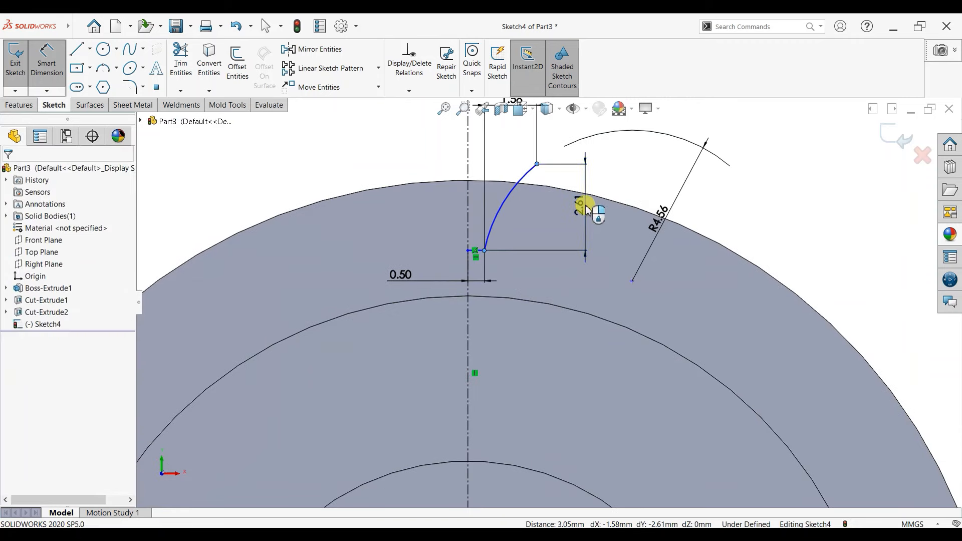
text(2.25)
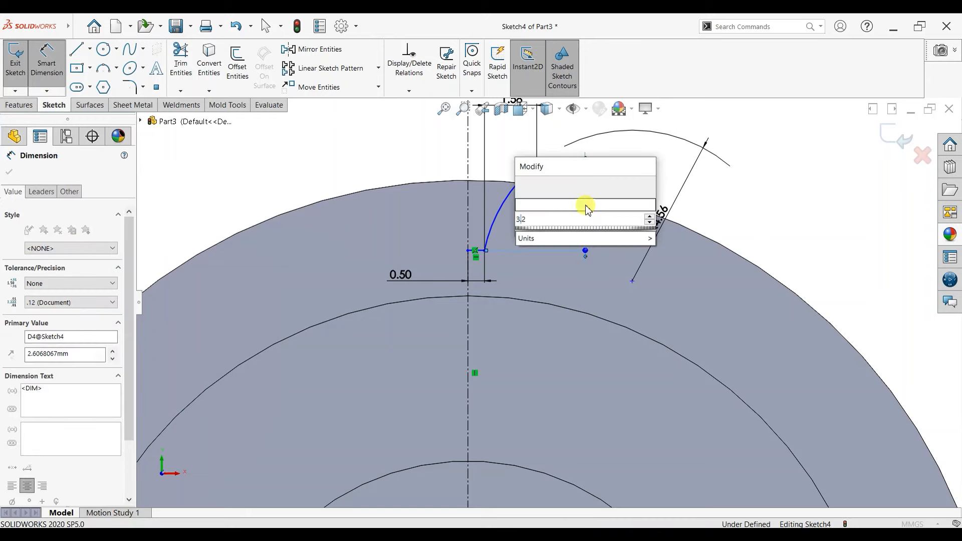
key(Return)
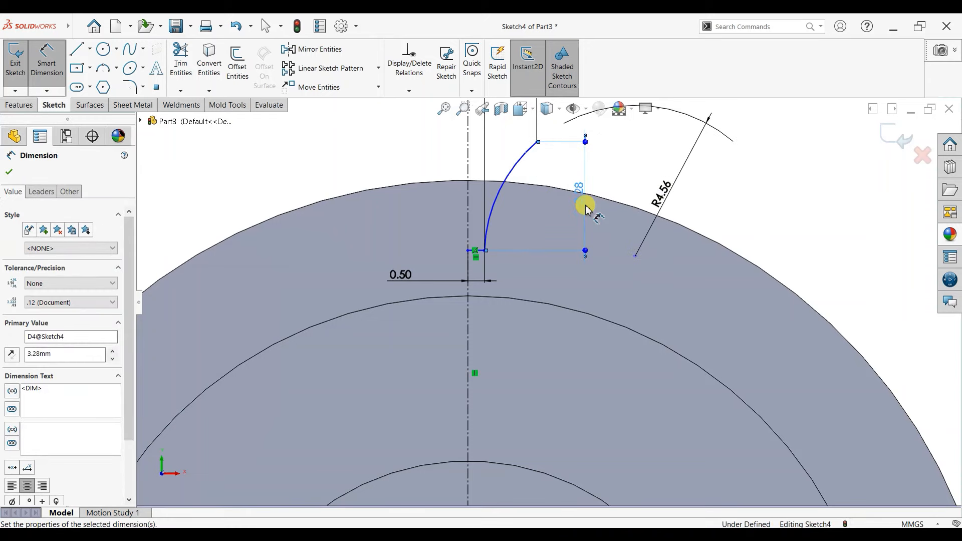
scroll(587, 209, down, 5)
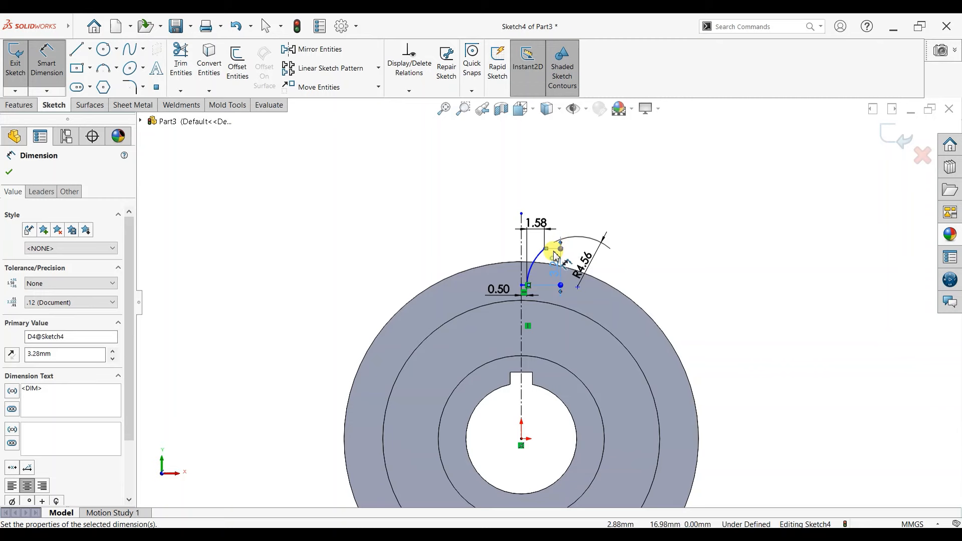
click(9, 172)
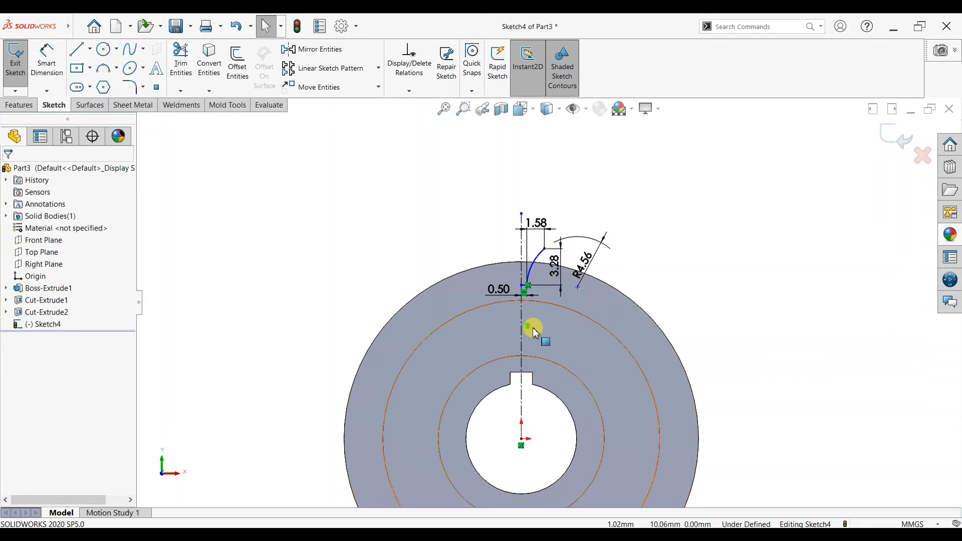
Mirror the short horizontal line and the arc about the vertical centerline, keeping the originals
scroll(533, 333, up, 2)
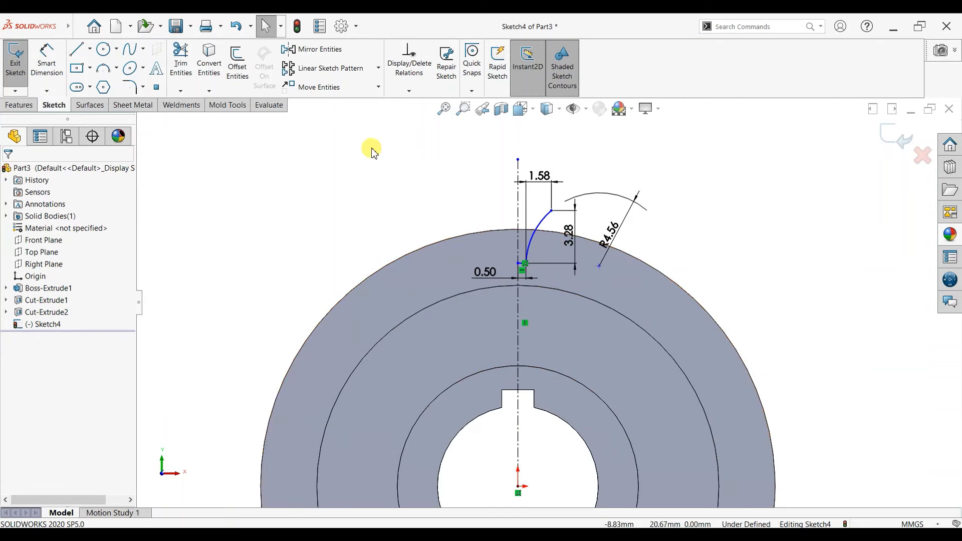
click(311, 49)
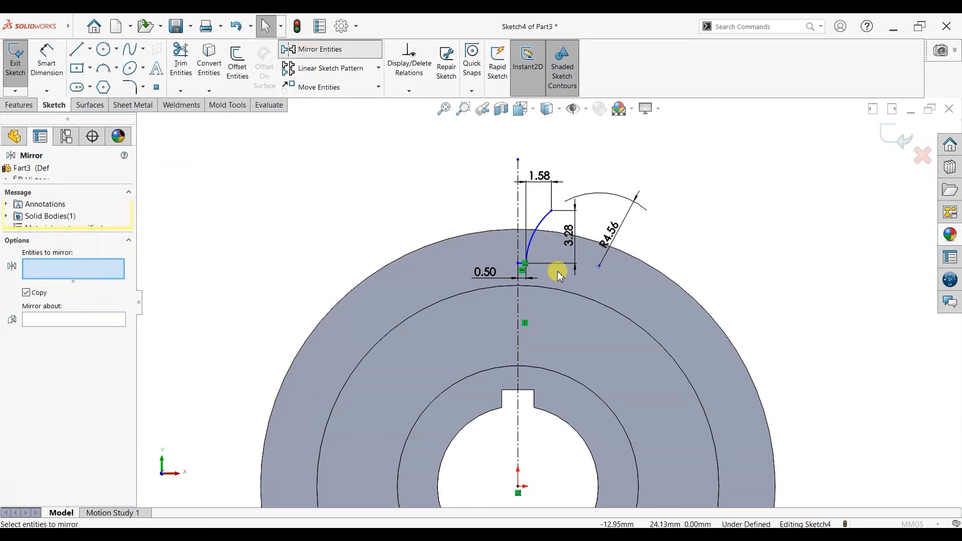
scroll(560, 273, up, 2)
drag(556, 164, 504, 282)
click(73, 330)
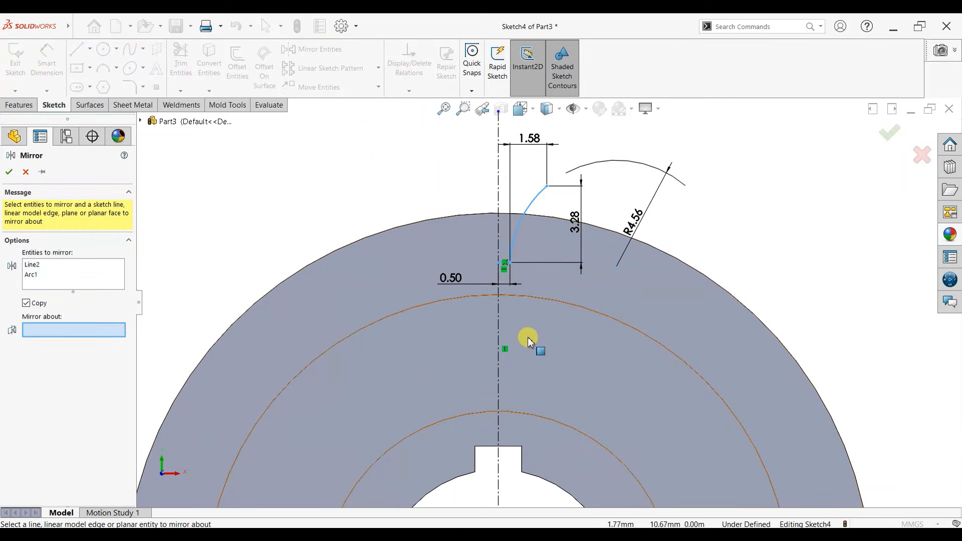
click(499, 339)
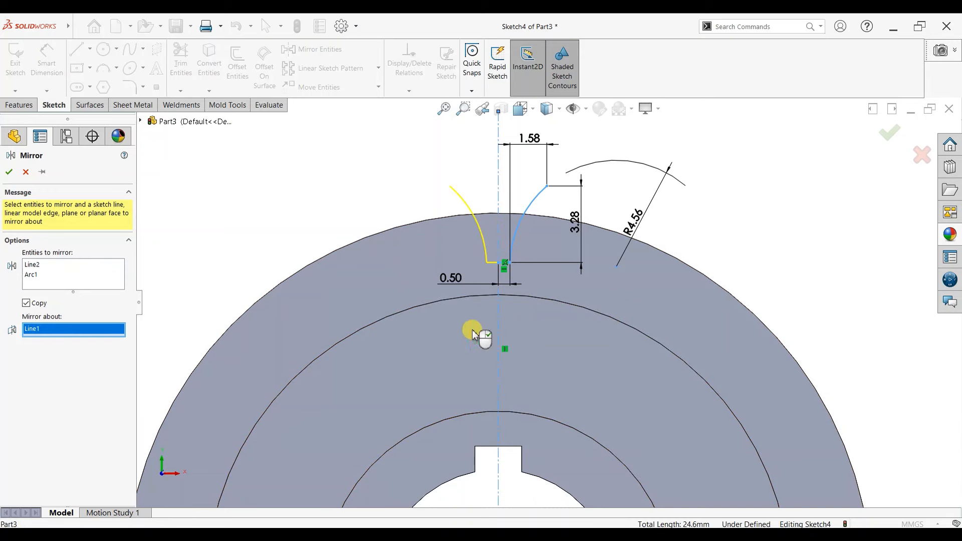
click(10, 173)
Close the profile's open outer end with a 3-point arc bulging outward between the two upper endpoints, with a radius of about 4.62 mm
click(103, 67)
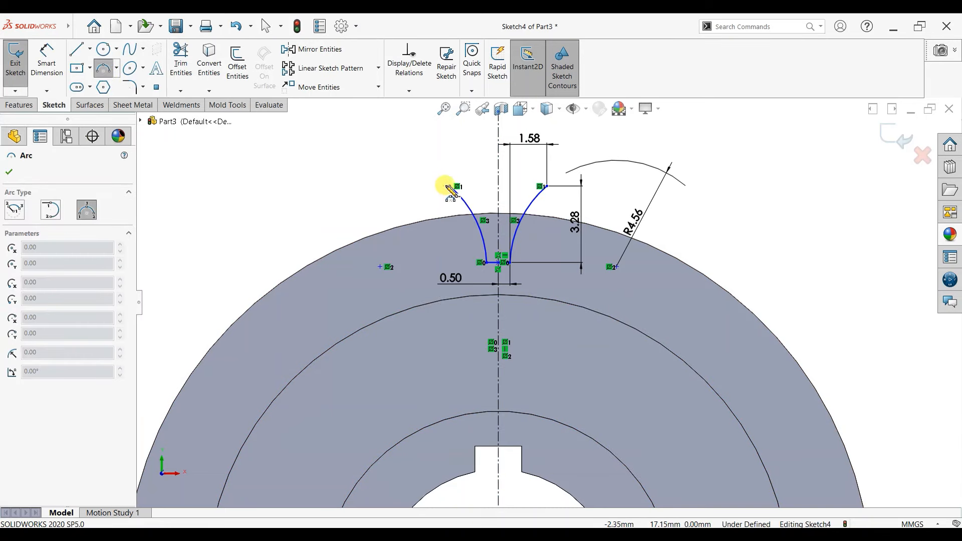
key(Escape)
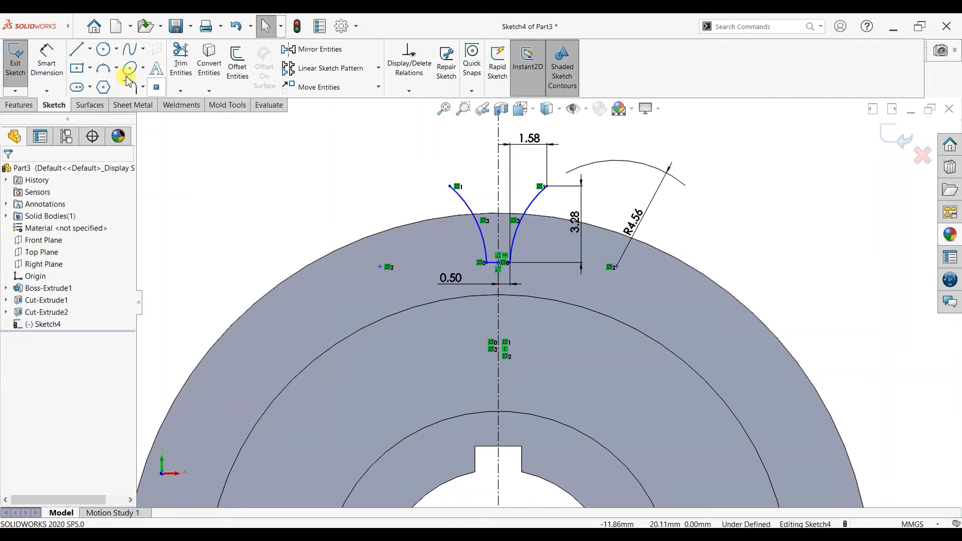
key(Return)
click(449, 186)
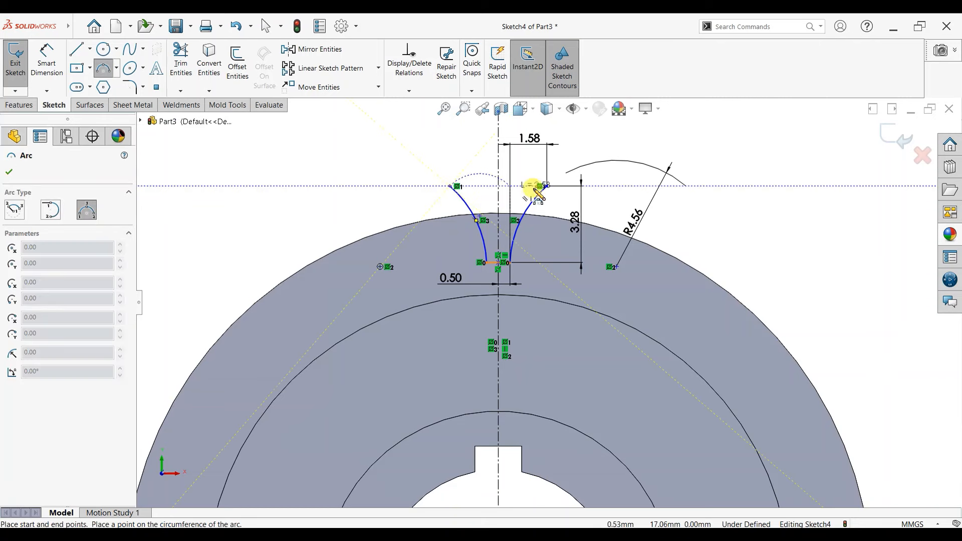
click(546, 186)
click(515, 178)
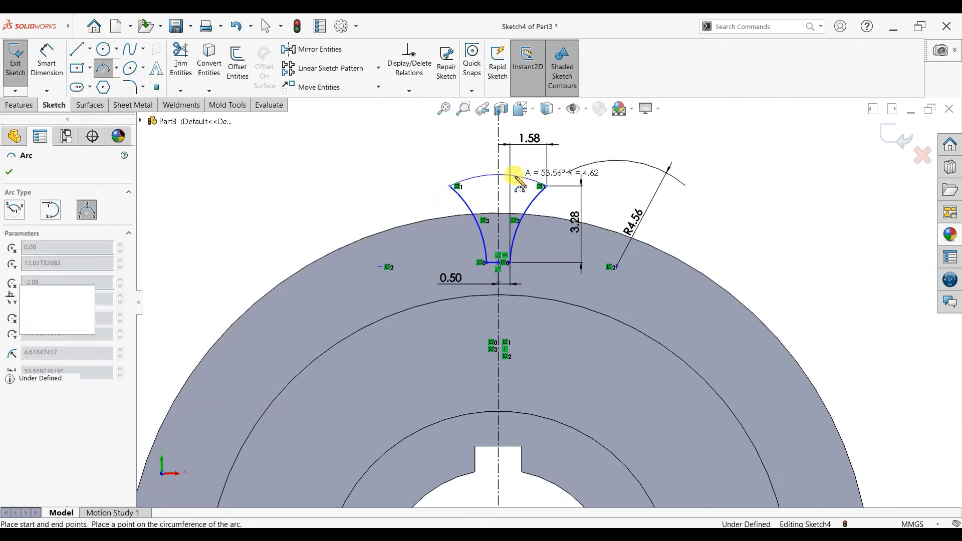
Dimension the closing outer arc's radius to 18 mm
click(50, 63)
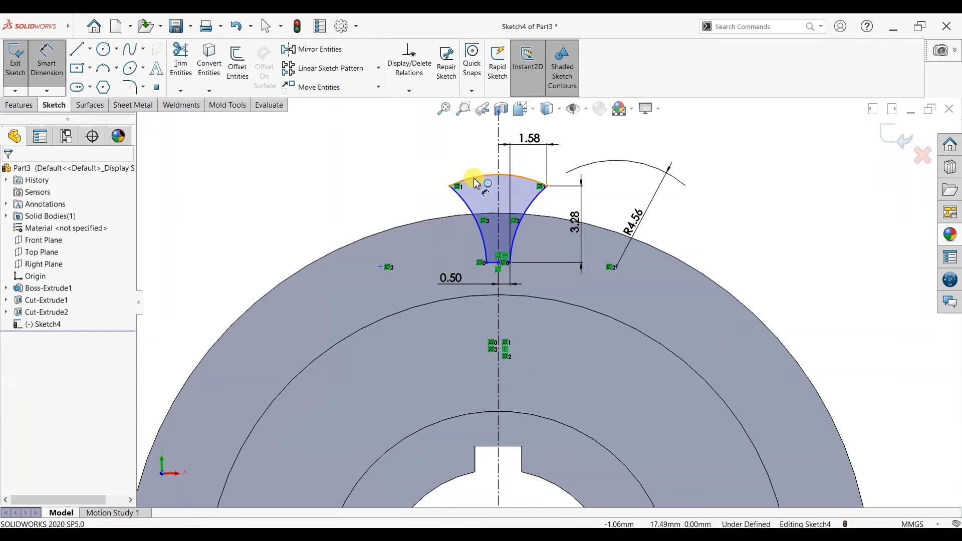
click(417, 160)
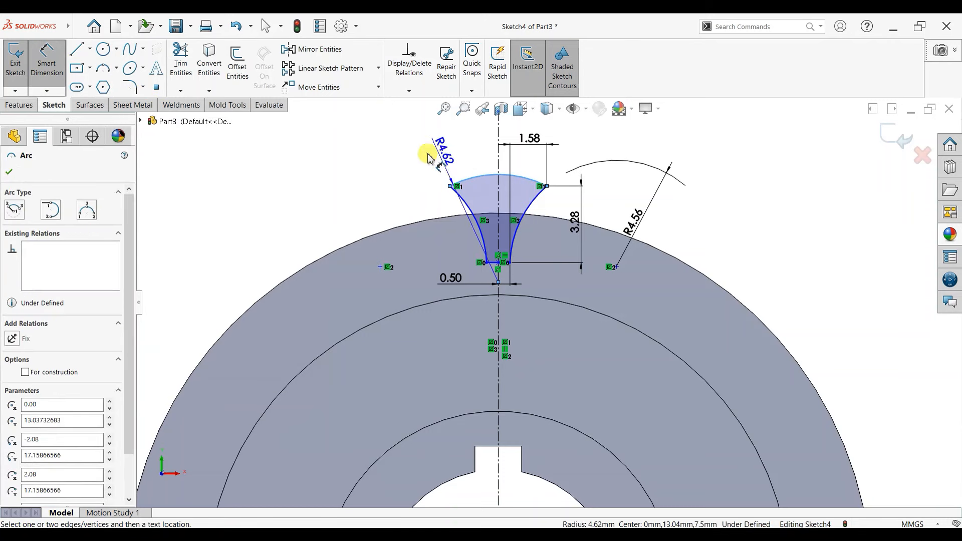
click(395, 161)
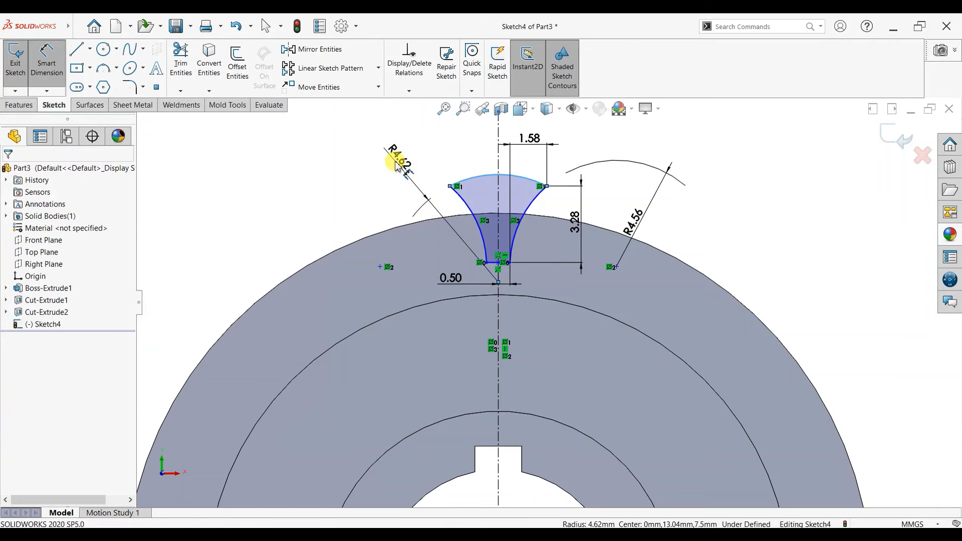
key(Return)
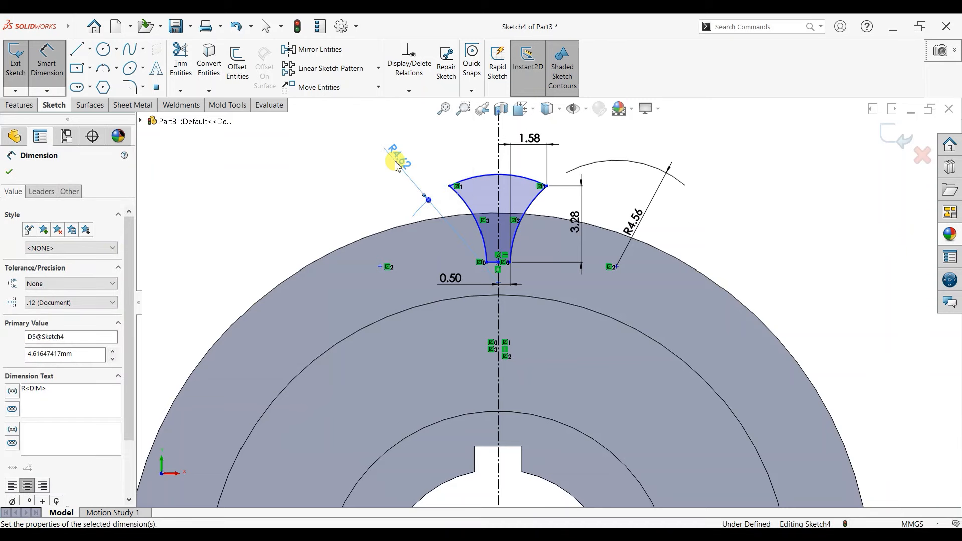
click(10, 173)
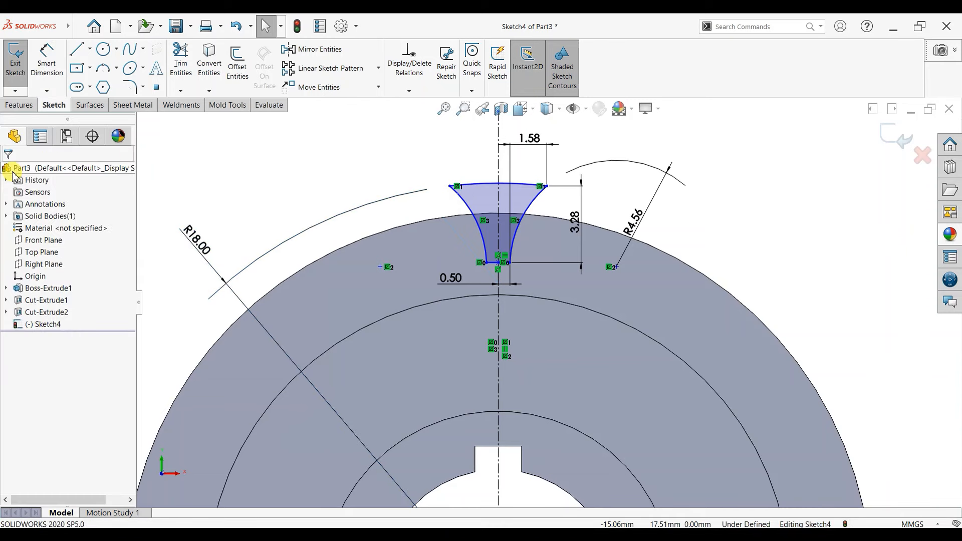
Round both inner corners of the profile with 0.30 mm sketch fillets, accepting the removal of the conflicting relation
click(130, 88)
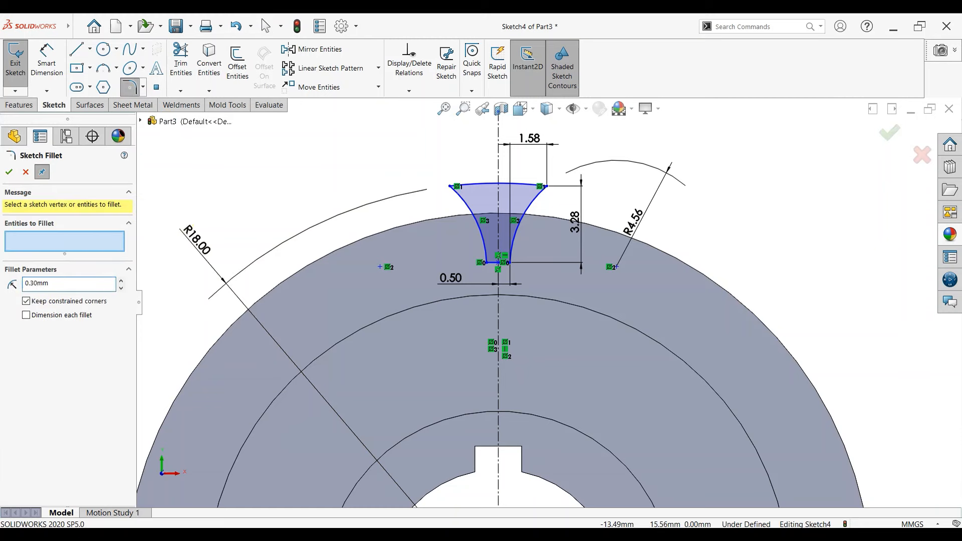
scroll(559, 293, down, 3)
click(478, 251)
click(505, 285)
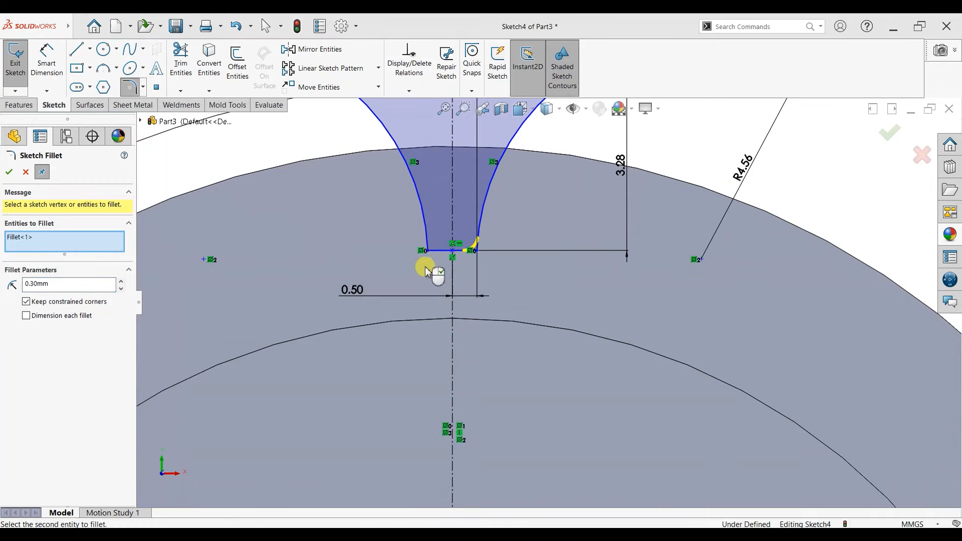
click(425, 252)
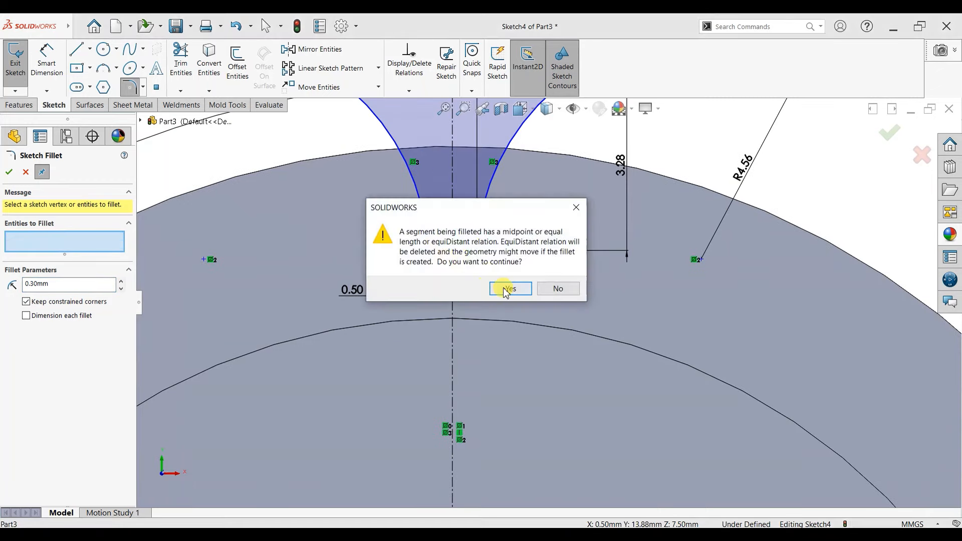
click(505, 287)
scroll(510, 300, up, 1)
scroll(510, 330, up, 1)
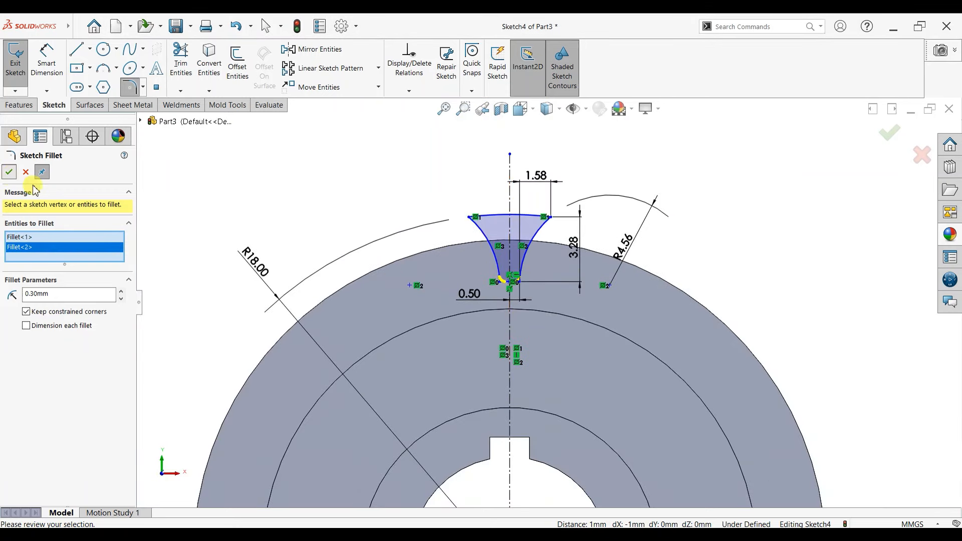
click(8, 171)
Dimension the vertical distance from the origin to the midpoint of the flared profile's inner line as 13.60 mm
scroll(571, 409, up, 1)
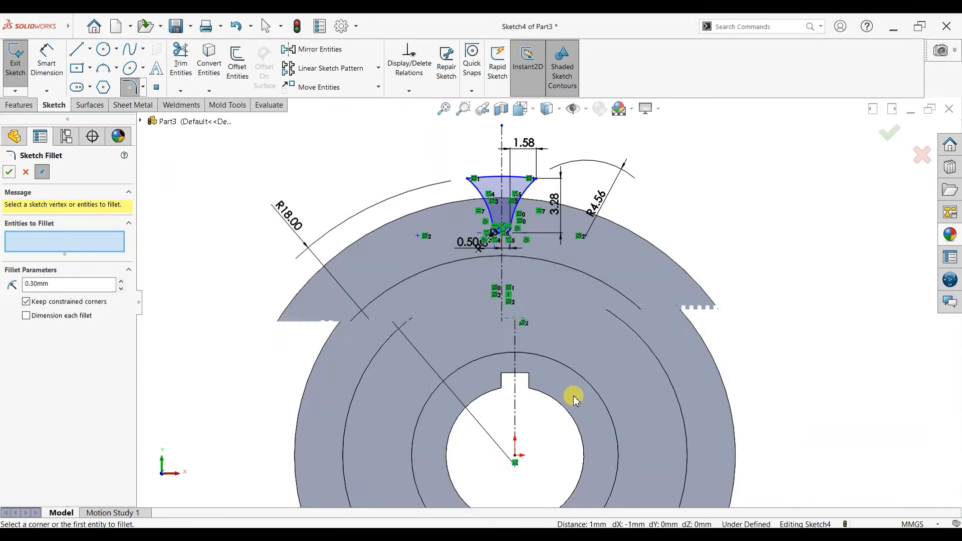
click(53, 65)
click(542, 321)
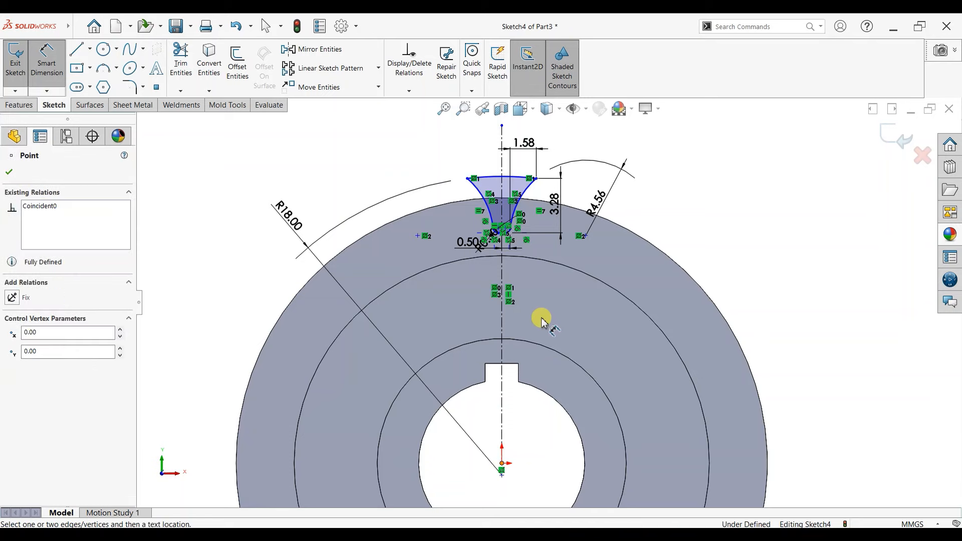
scroll(542, 321, down, 3)
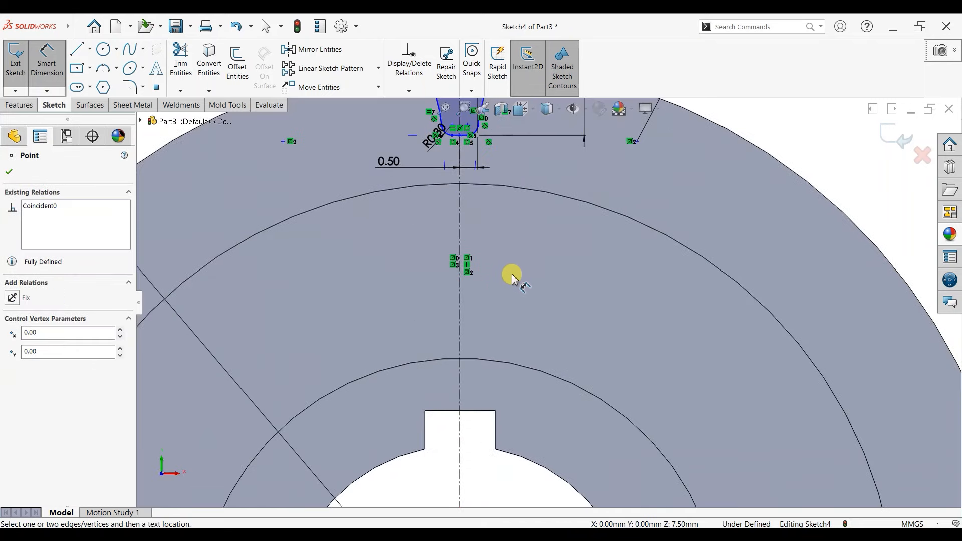
click(461, 138)
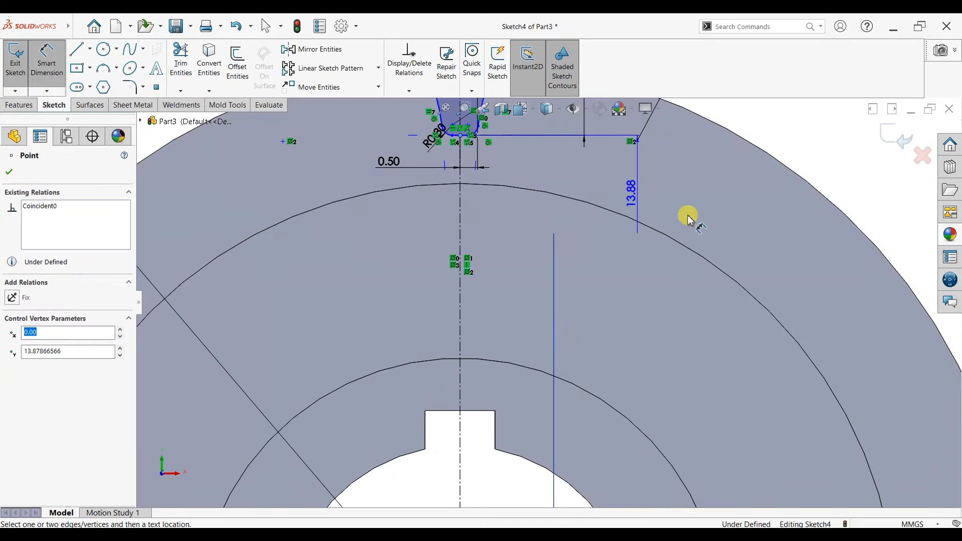
scroll(730, 318, up, 3)
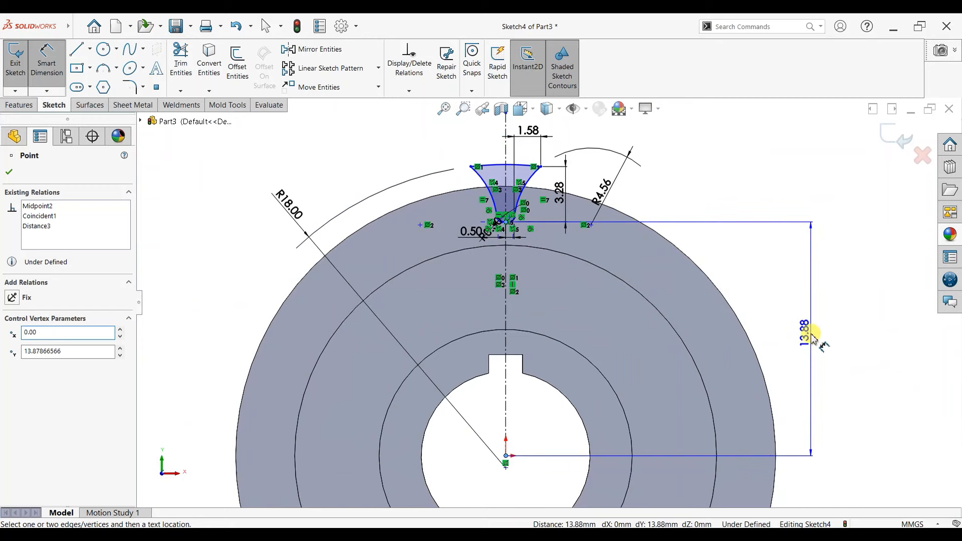
click(808, 332)
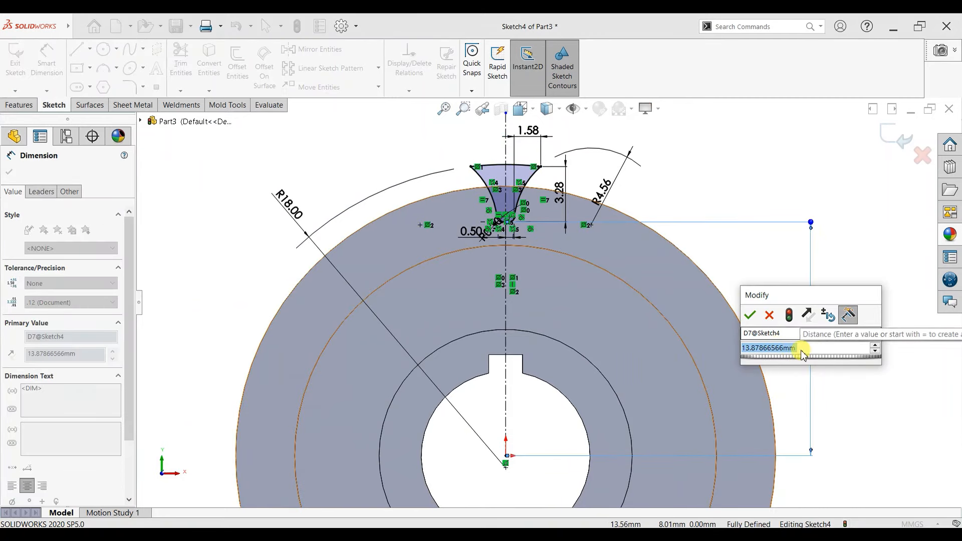
text(13.60)
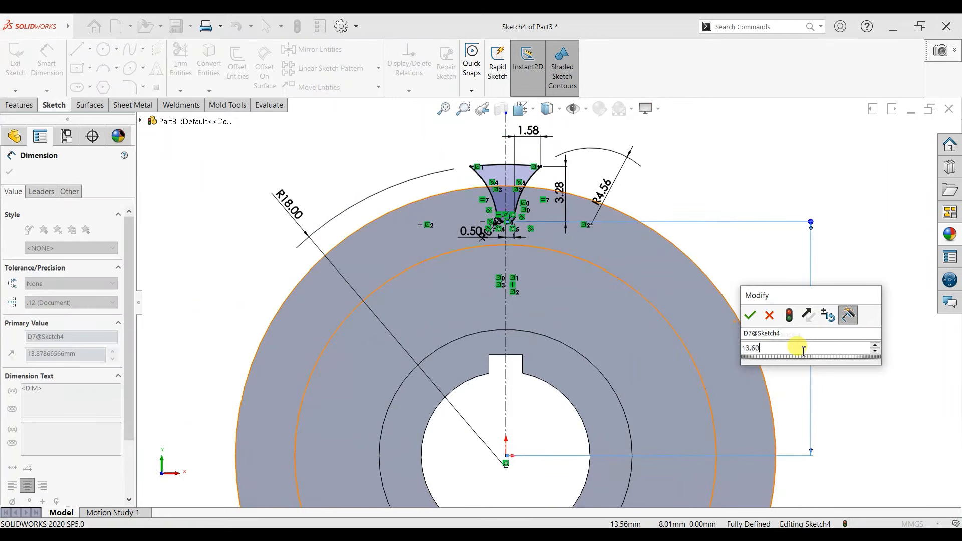
key(Return)
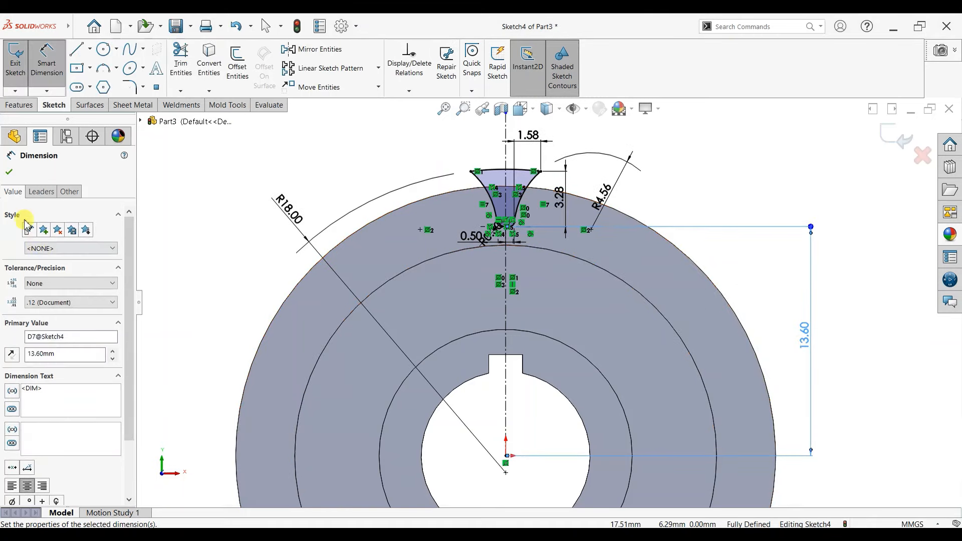
click(8, 173)
Extrude-cut the flared profile Through All to form a tooth gap across the part's rim
click(19, 105)
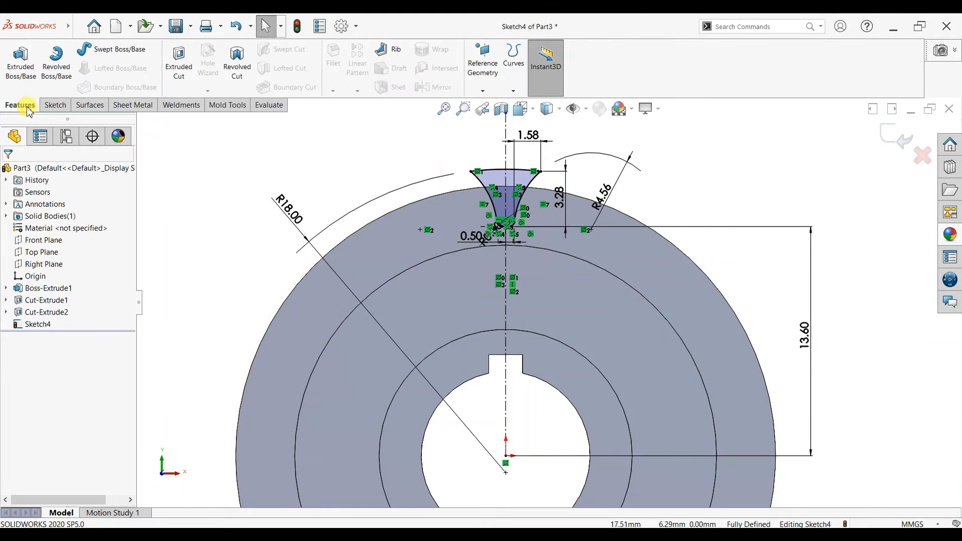
click(179, 67)
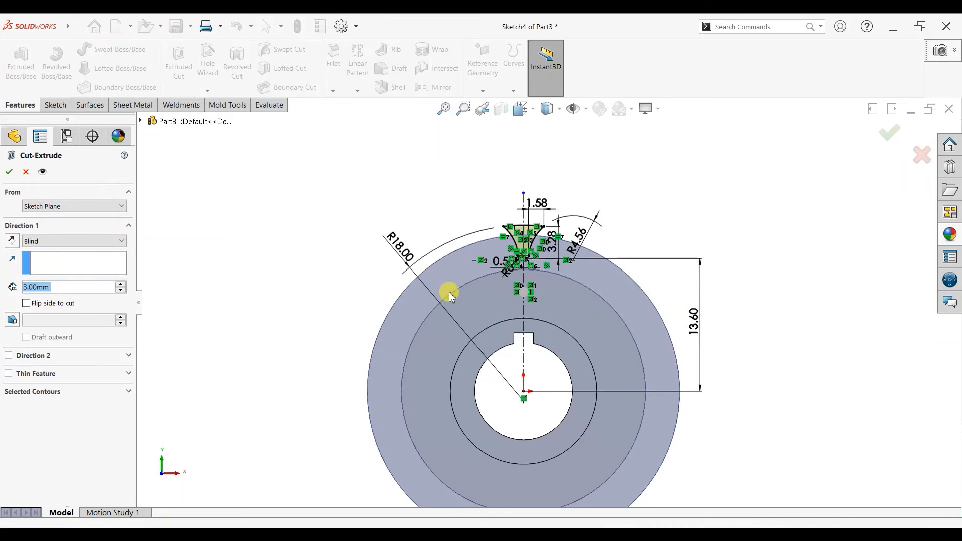
click(96, 242)
click(87, 258)
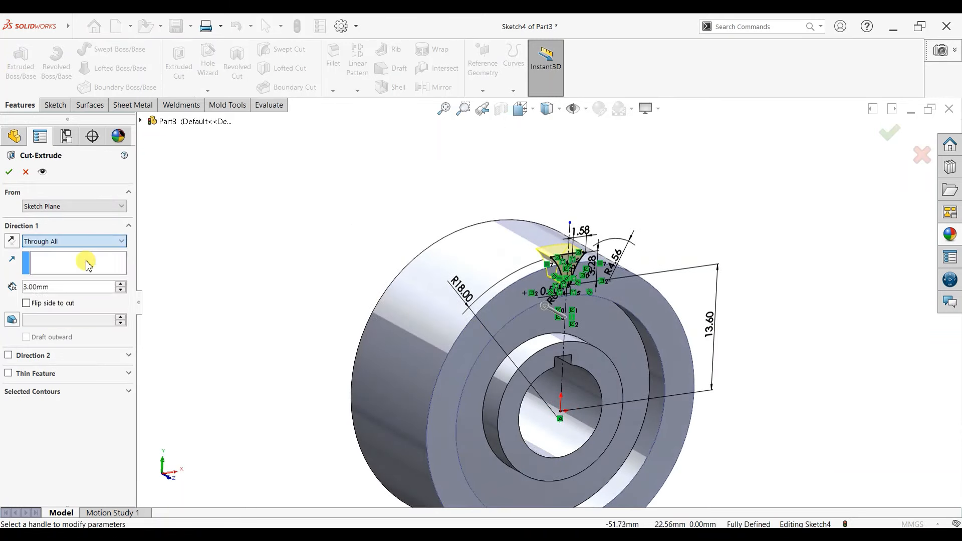
click(9, 172)
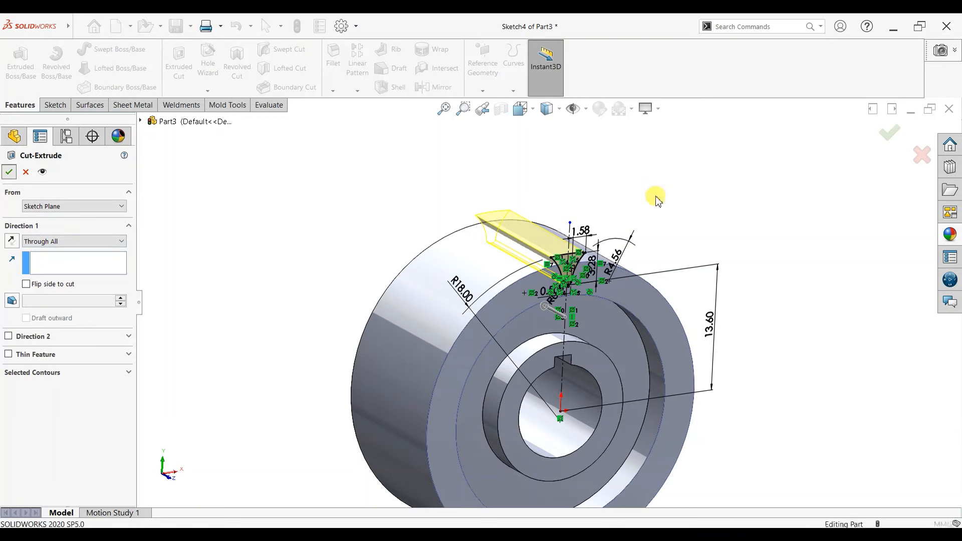
Mirror the ring recess cut about the Front Plane onto the part's opposite face
scroll(718, 281, down, 3)
mouse_move(717, 281)
middle_down()
mouse_move(669, 309)
mouse_move(723, 272)
middle_up()
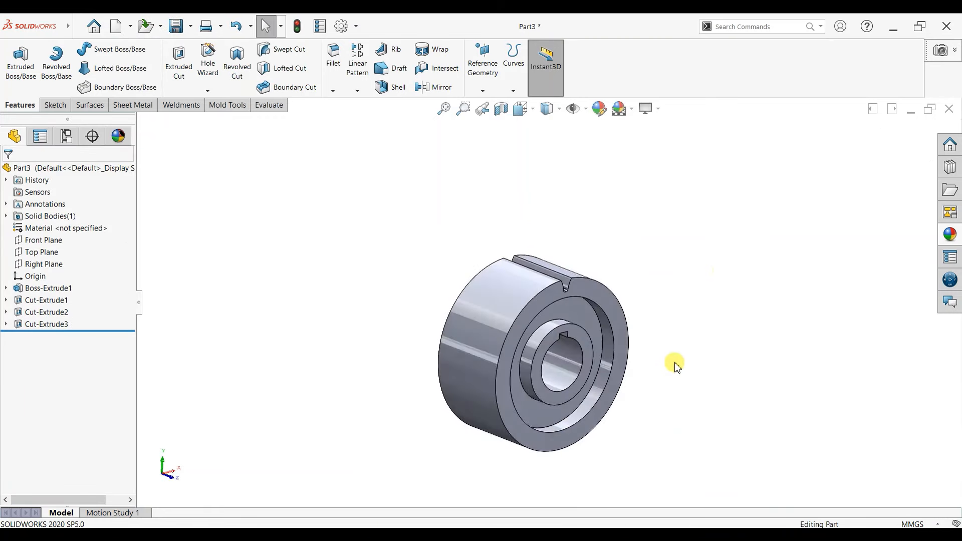
scroll(677, 367, down, 2)
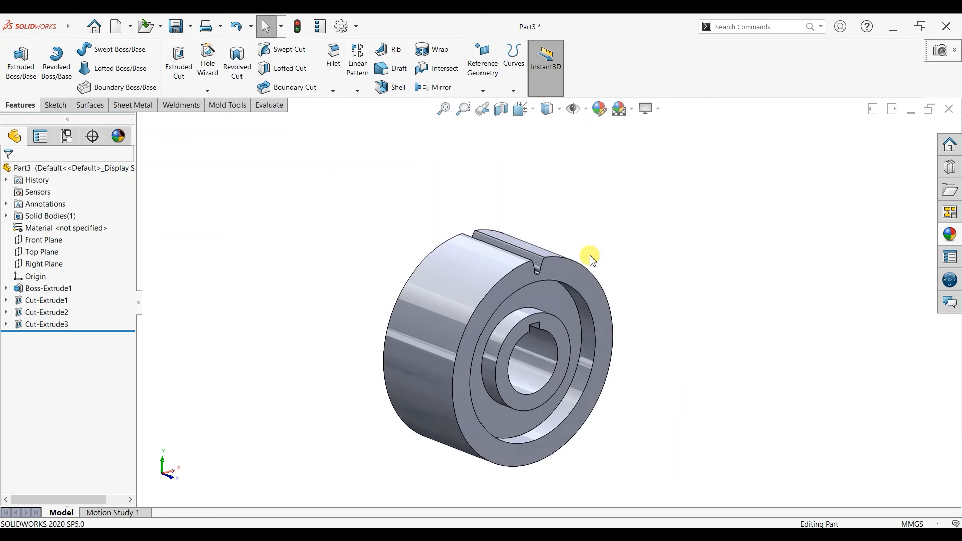
scroll(592, 260, down, 2)
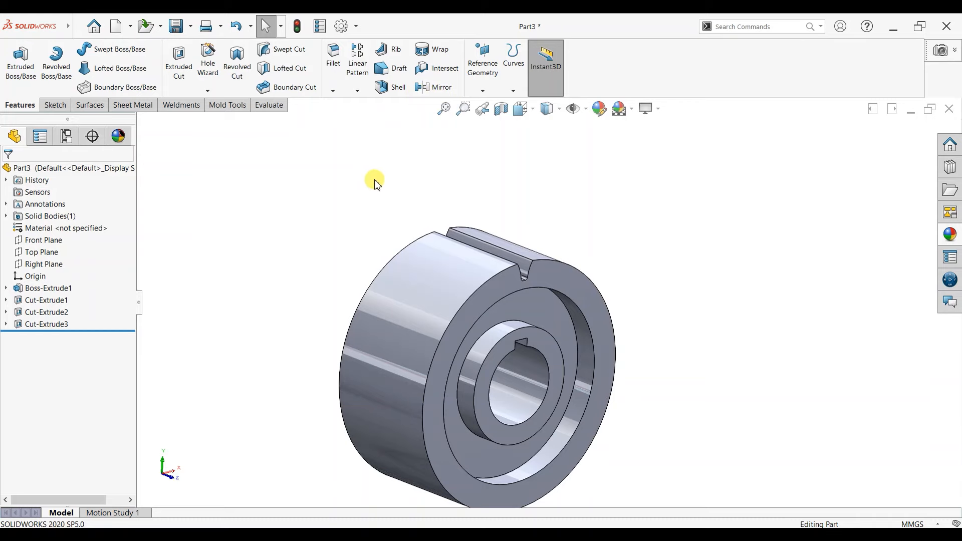
click(44, 240)
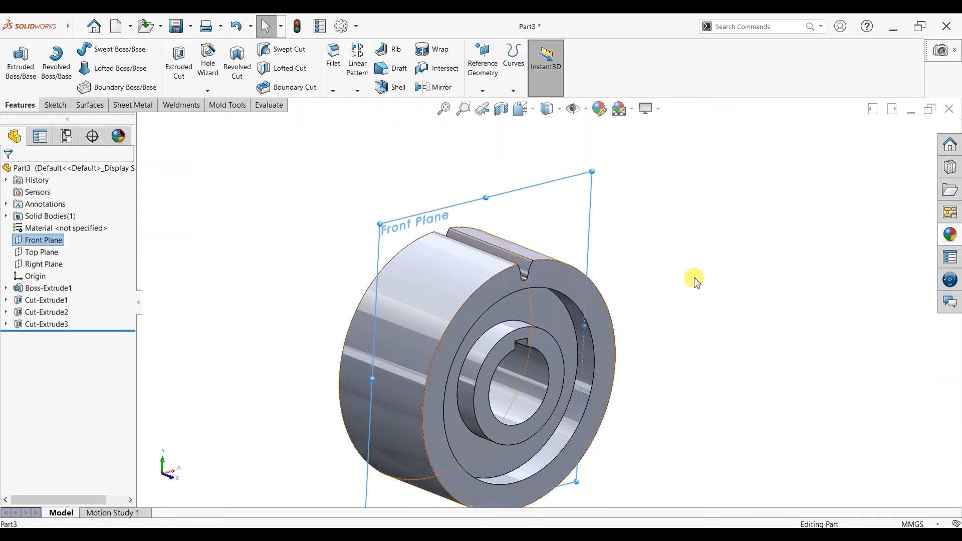
middle_drag(702, 278, 677, 263)
click(423, 88)
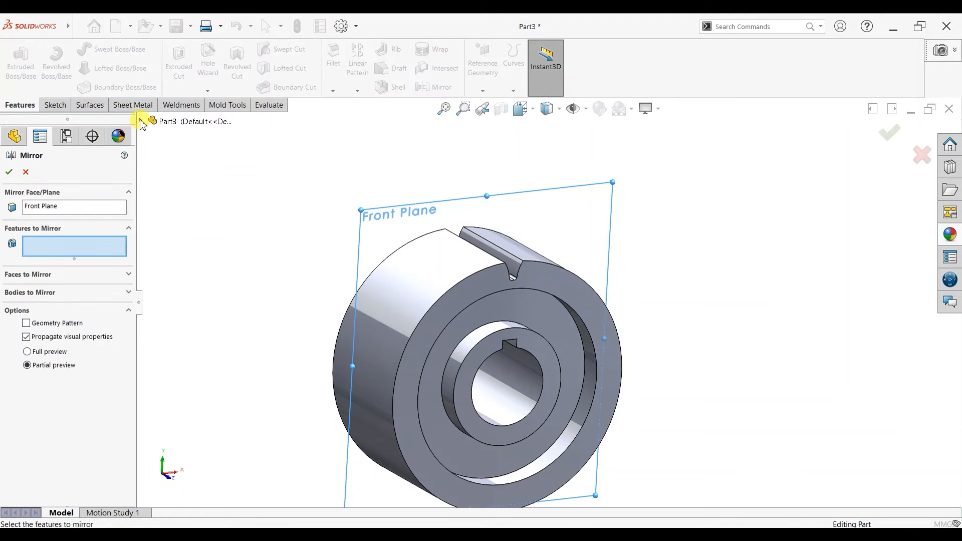
click(141, 122)
click(171, 270)
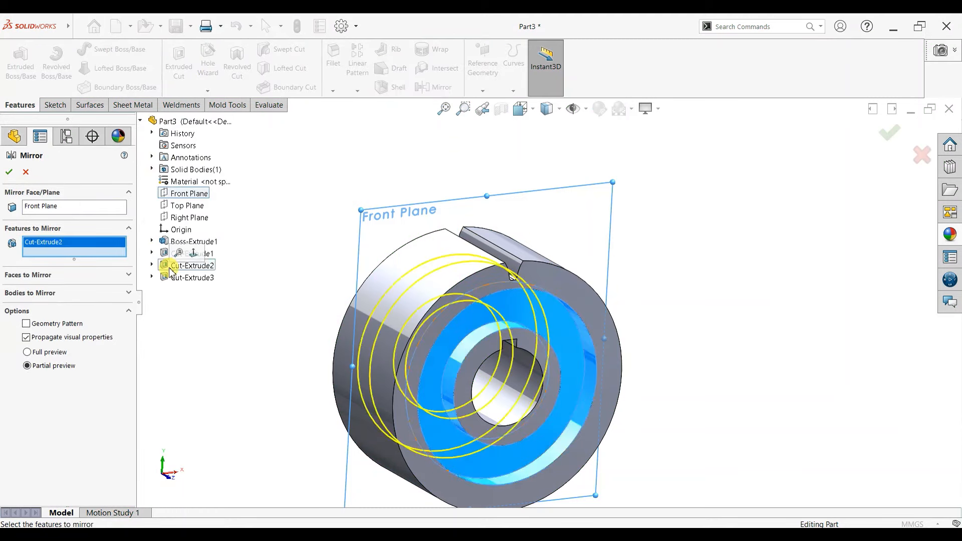
click(8, 173)
Assign Plain Carbon Steel from the Steel category as the part's material
middle_drag(727, 287, 664, 316)
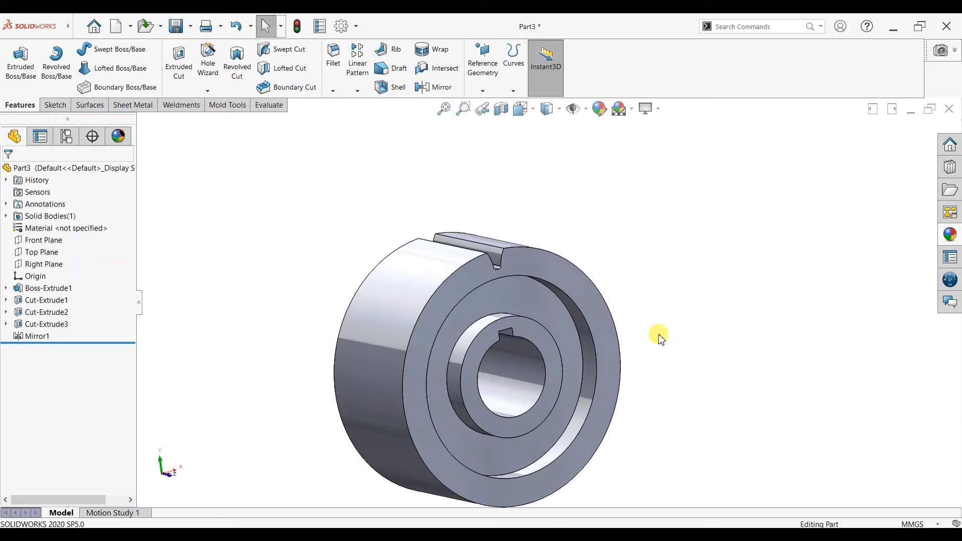
key(space)
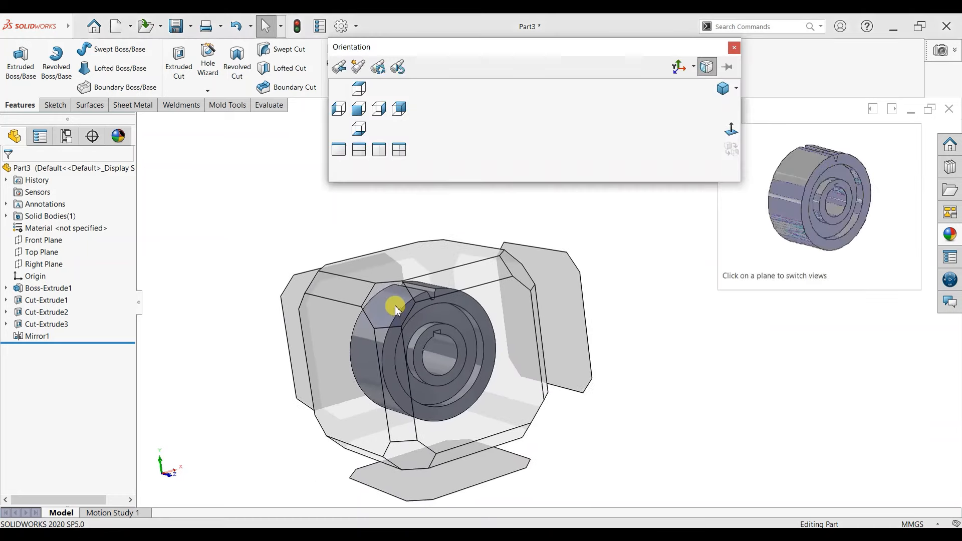
click(397, 306)
scroll(761, 286, down, 2)
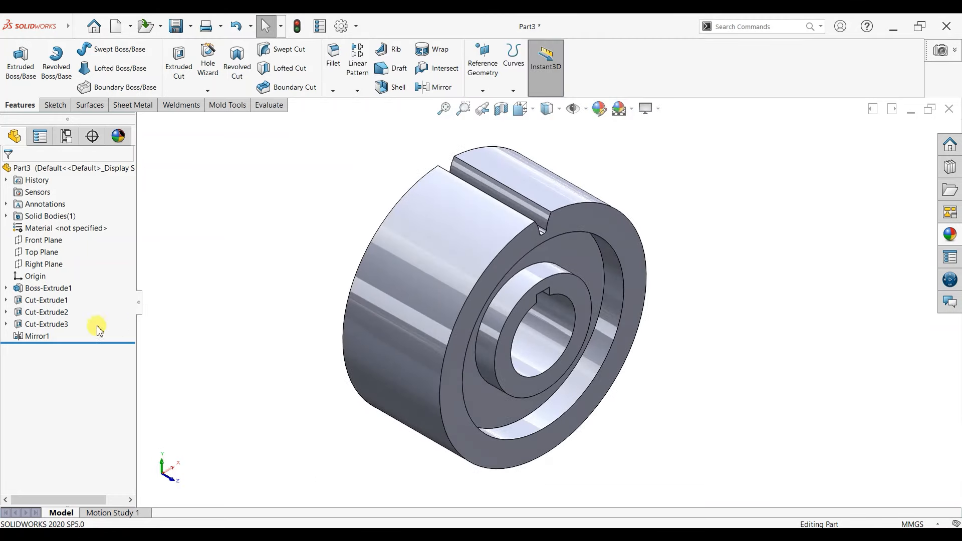
right_click(59, 229)
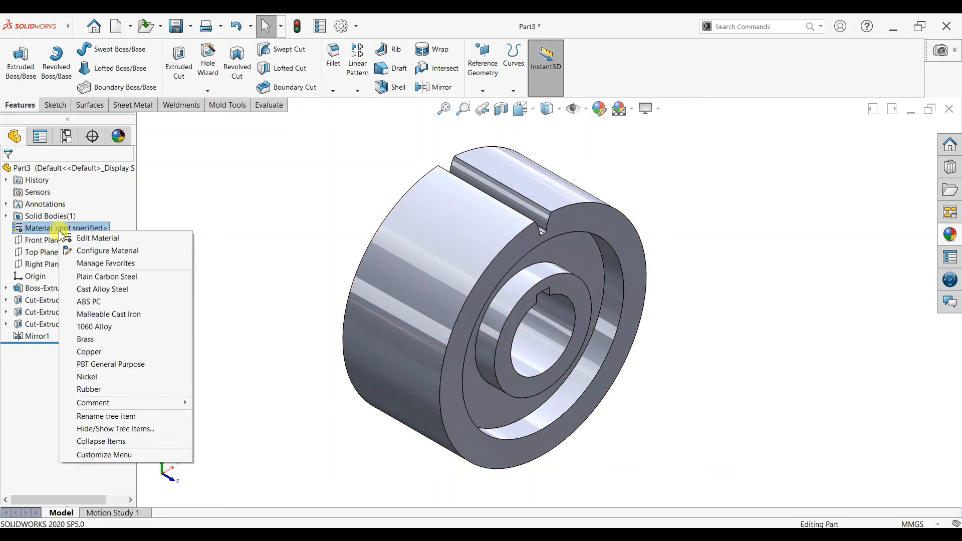
click(83, 239)
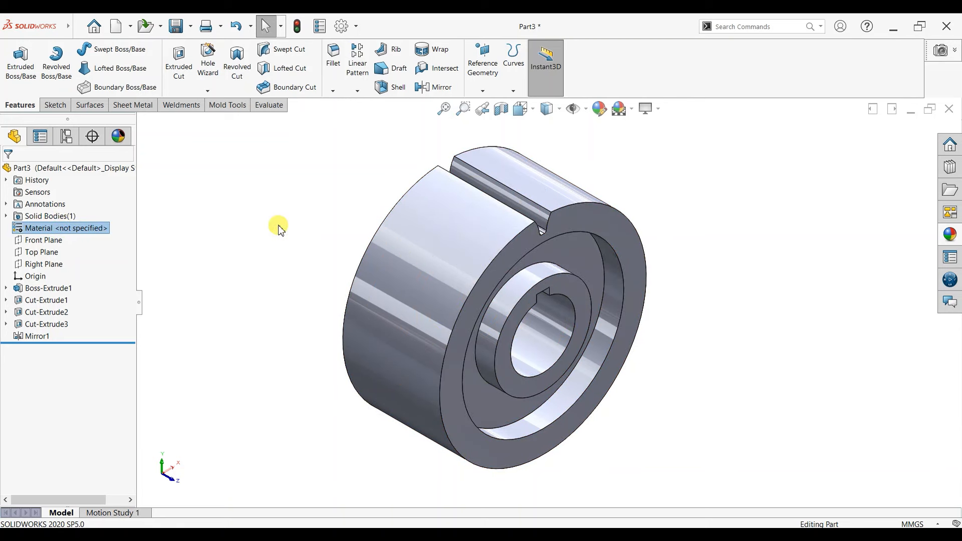
scroll(360, 280, down, 3)
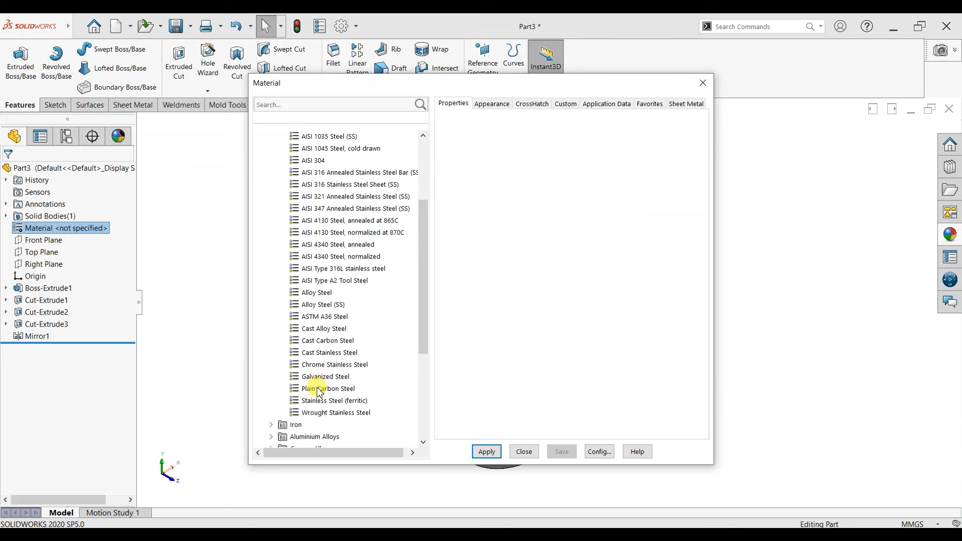
click(319, 389)
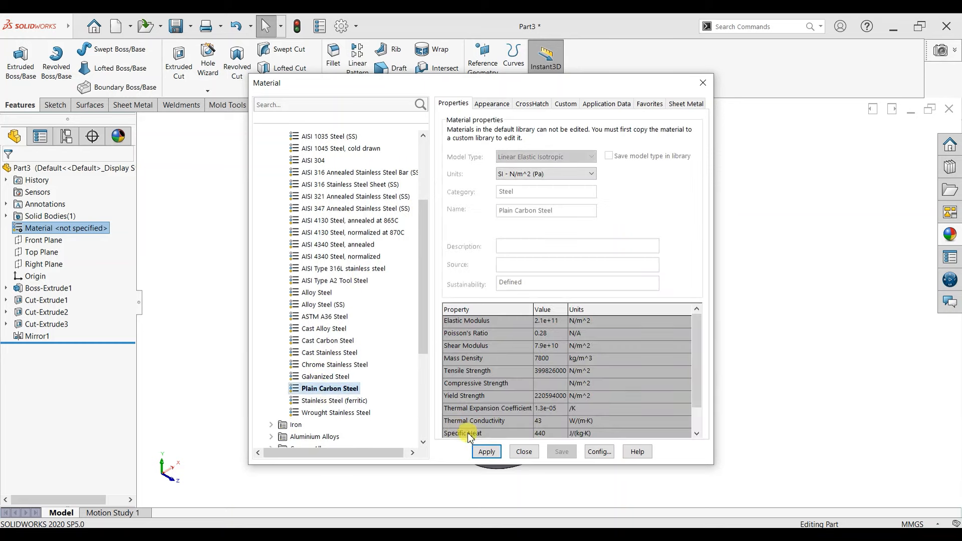
click(521, 451)
Circular-pattern the rim's tooth gap cut about the hub's circular edge with 30 equally spaced instances over 360 degrees
mouse_move(702, 285)
middle_down()
mouse_move(789, 255)
mouse_move(689, 231)
mouse_move(617, 236)
mouse_move(543, 215)
mouse_move(658, 219)
mouse_move(683, 200)
mouse_move(696, 213)
middle_up()
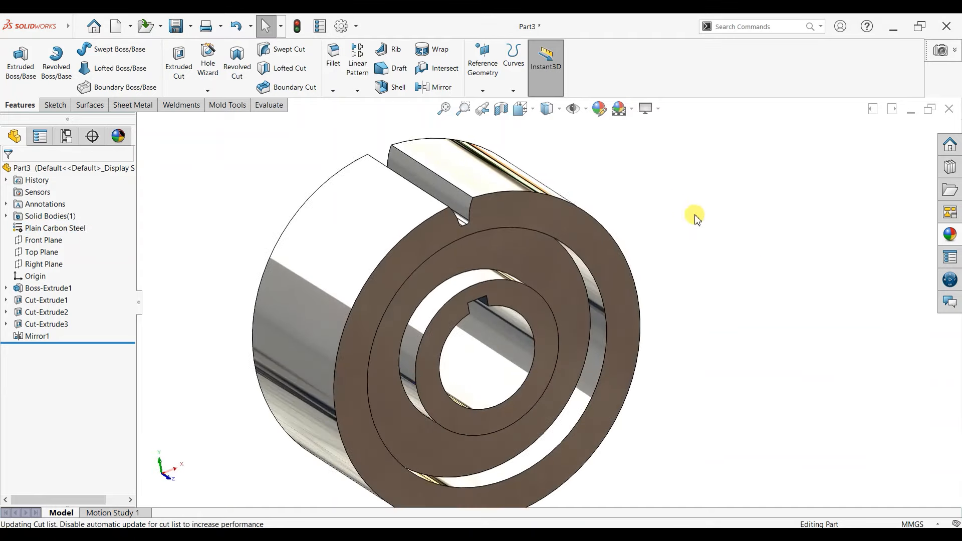
scroll(695, 216, up, 1)
click(357, 94)
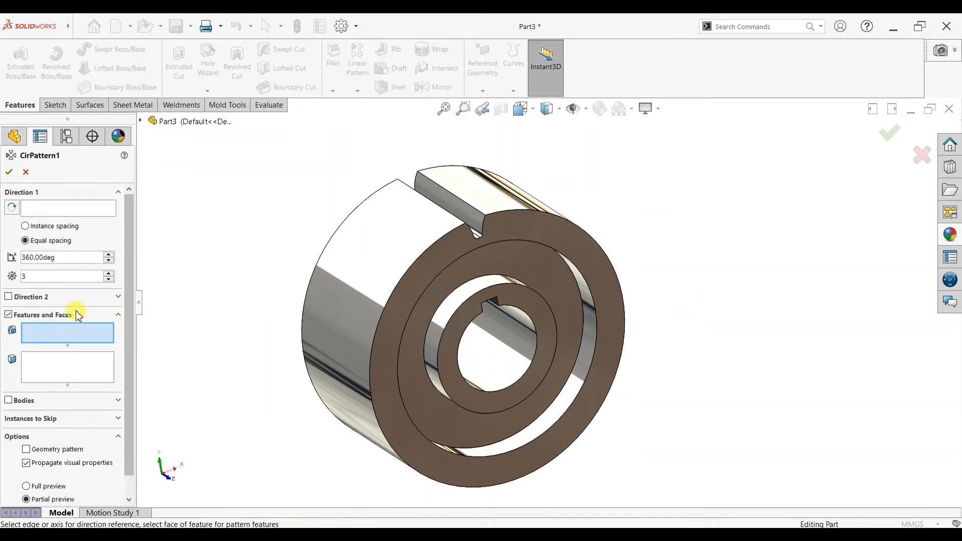
click(44, 209)
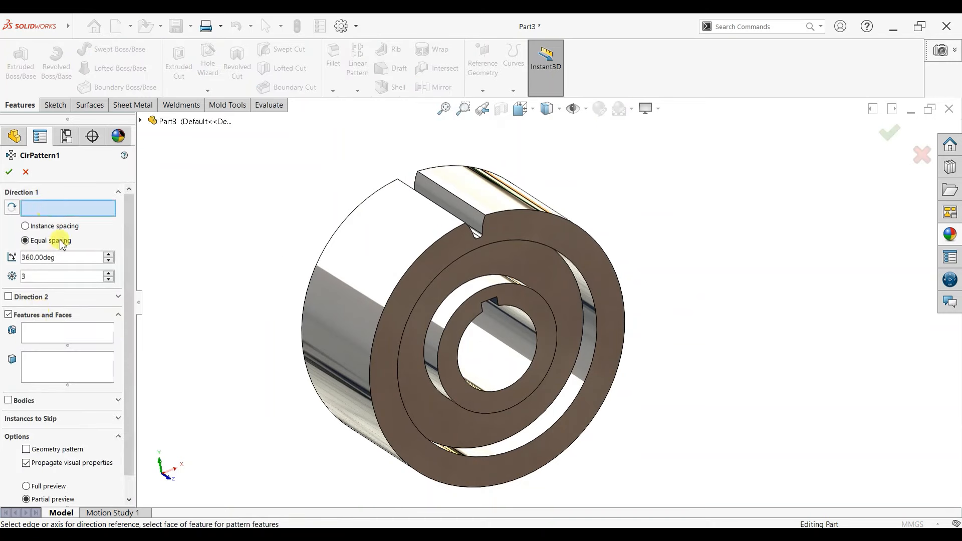
click(453, 316)
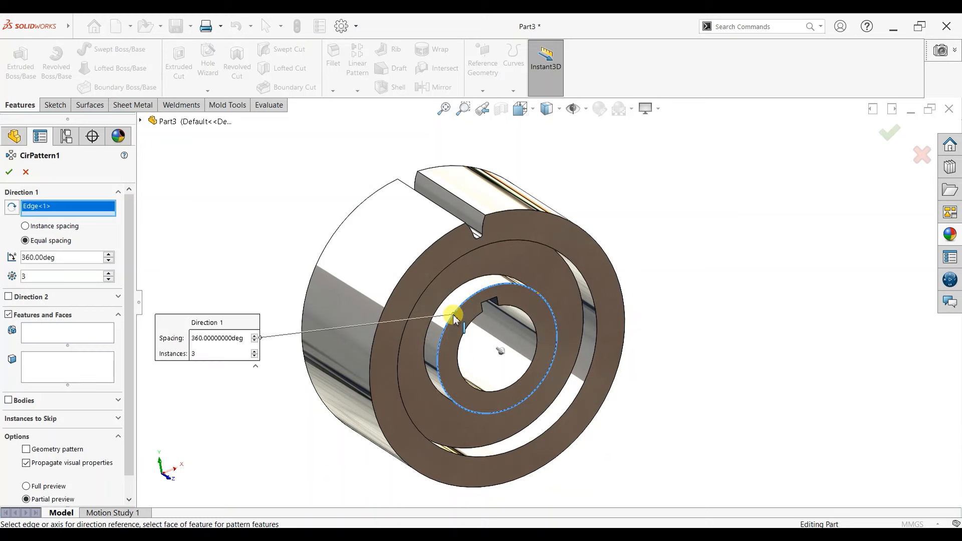
click(34, 333)
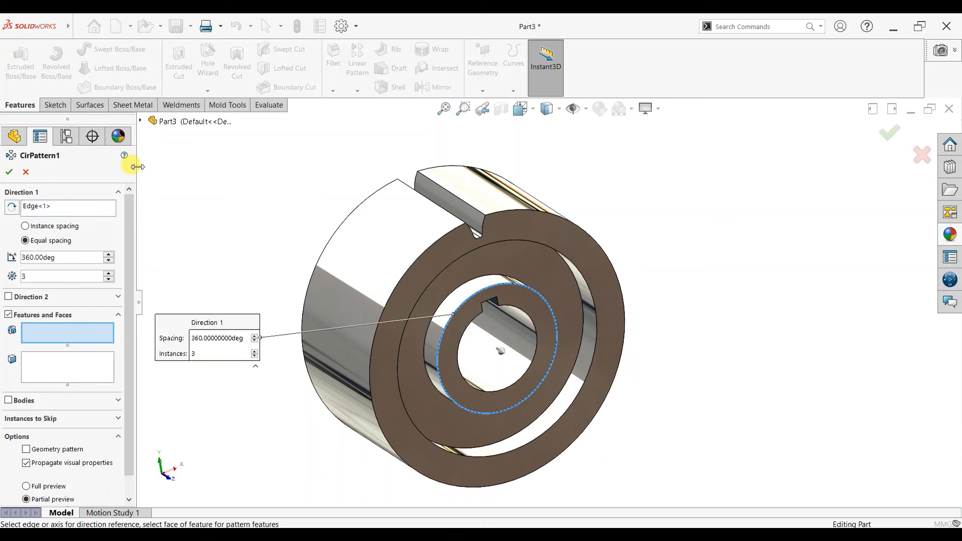
click(140, 121)
click(190, 277)
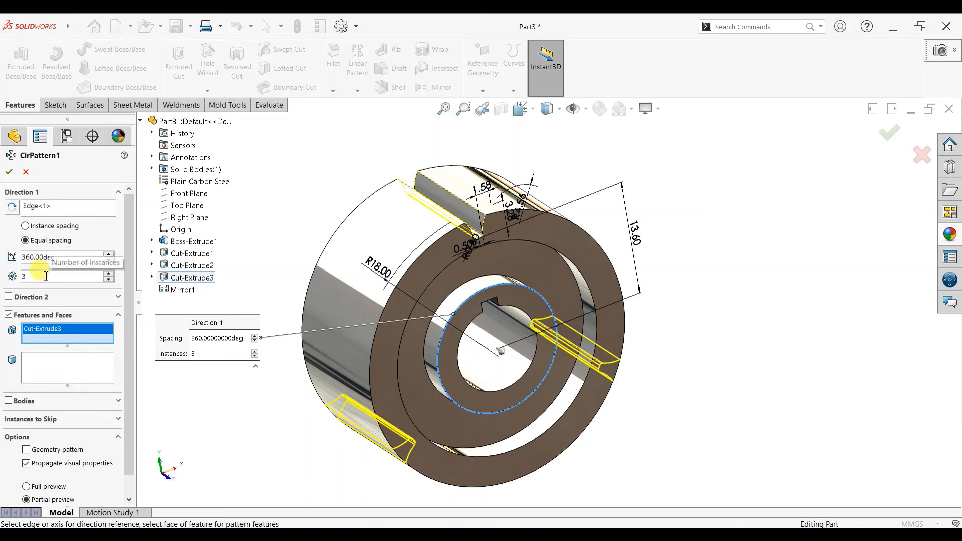
key(Return)
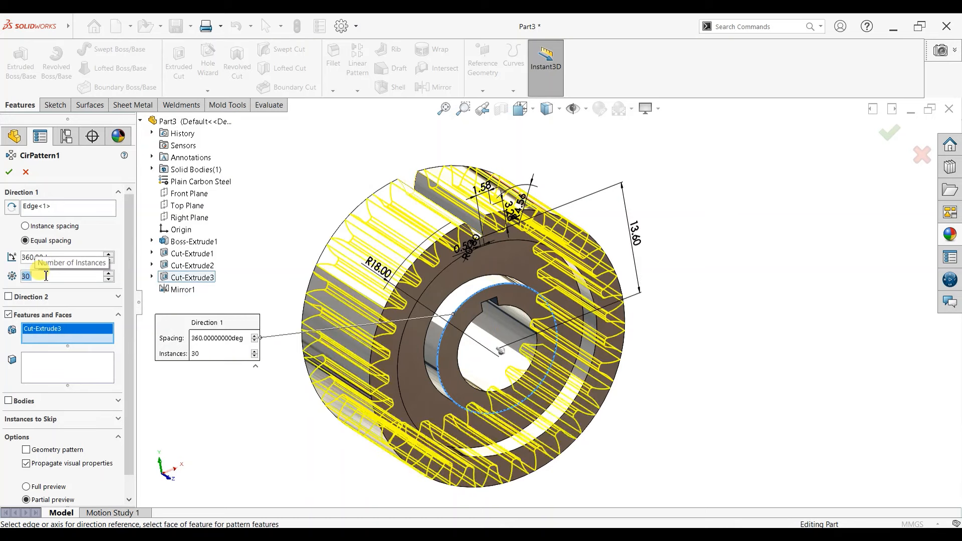
click(17, 173)
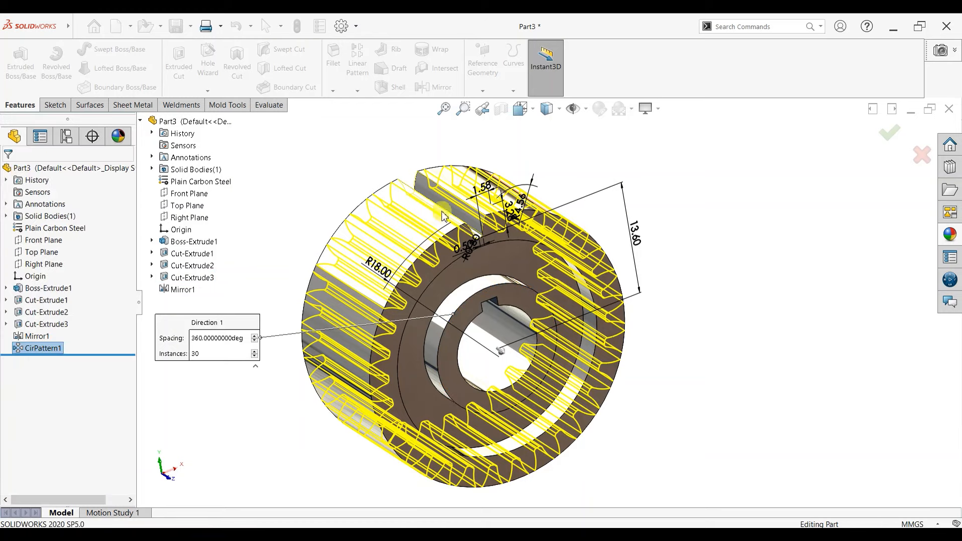
click(644, 230)
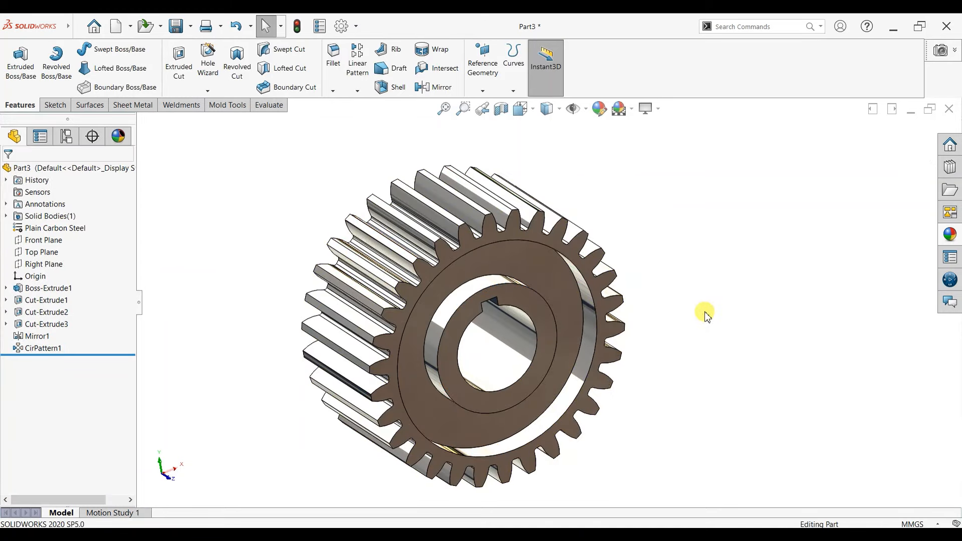
middle_drag(674, 331, 669, 242)
scroll(668, 291, down, 3)
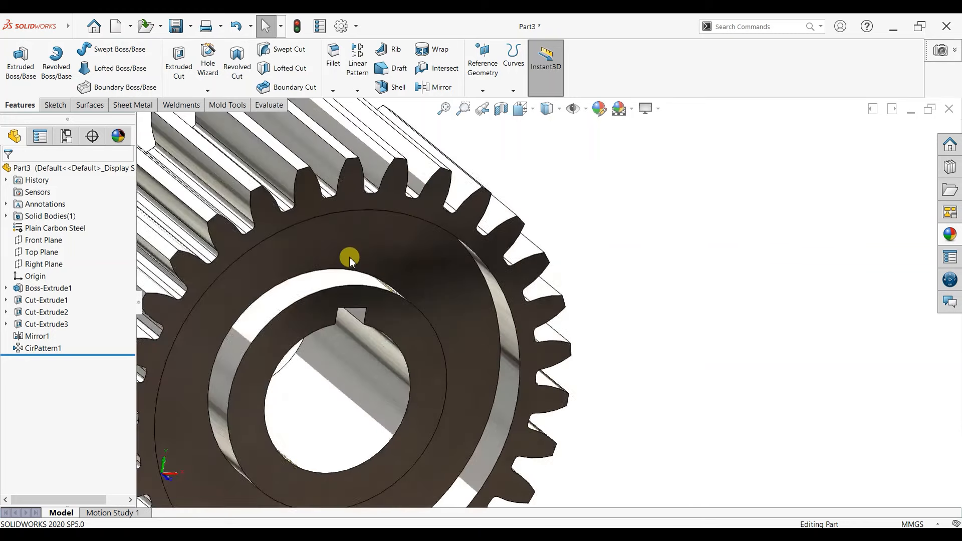
Try the ambient occlusion shading on the gear and switch it off again
scroll(350, 259, up, 4)
scroll(373, 318, down, 2)
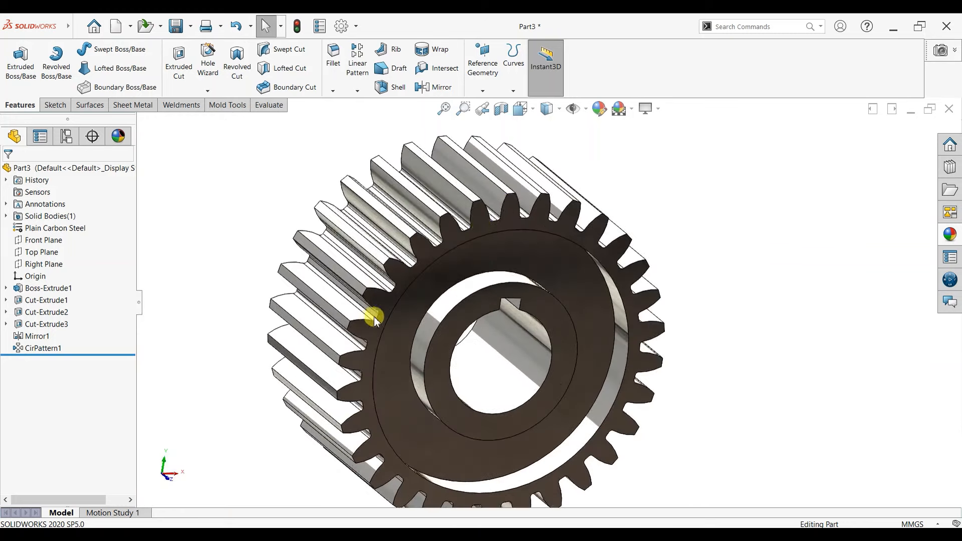
click(649, 108)
click(662, 151)
middle_drag(702, 300, 731, 270)
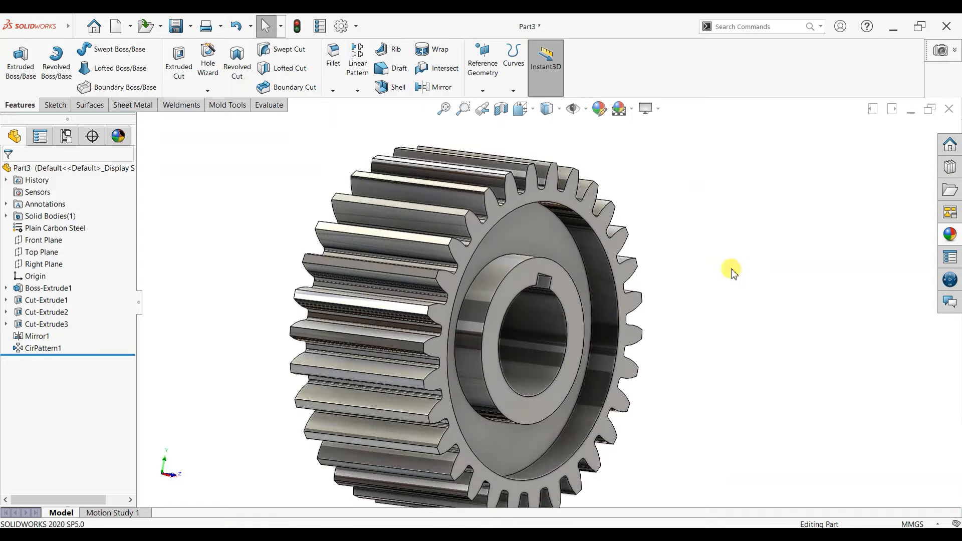
click(654, 109)
click(659, 151)
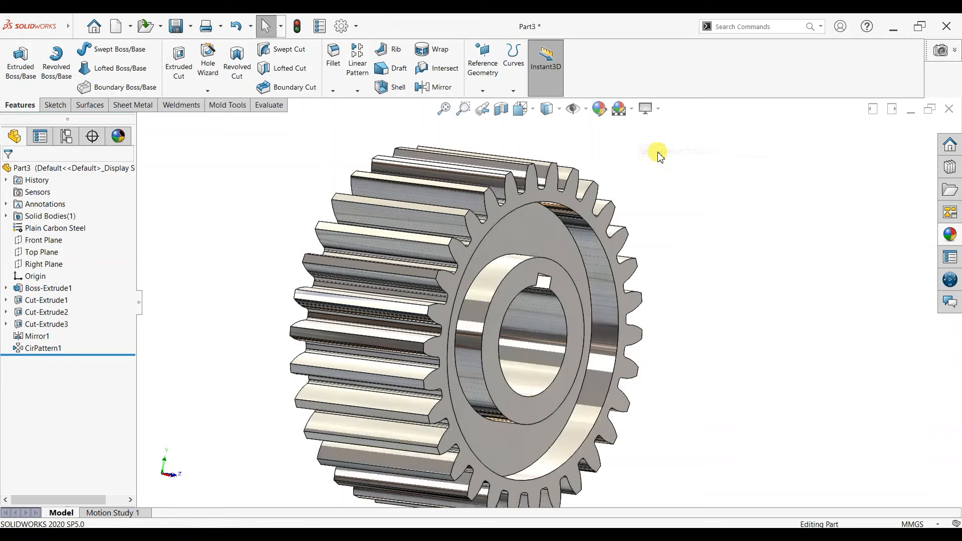
Turn on shadows in shaded mode and orient the gear to a standard isometric view showing its keyed bore and outer teeth
click(654, 109)
click(654, 141)
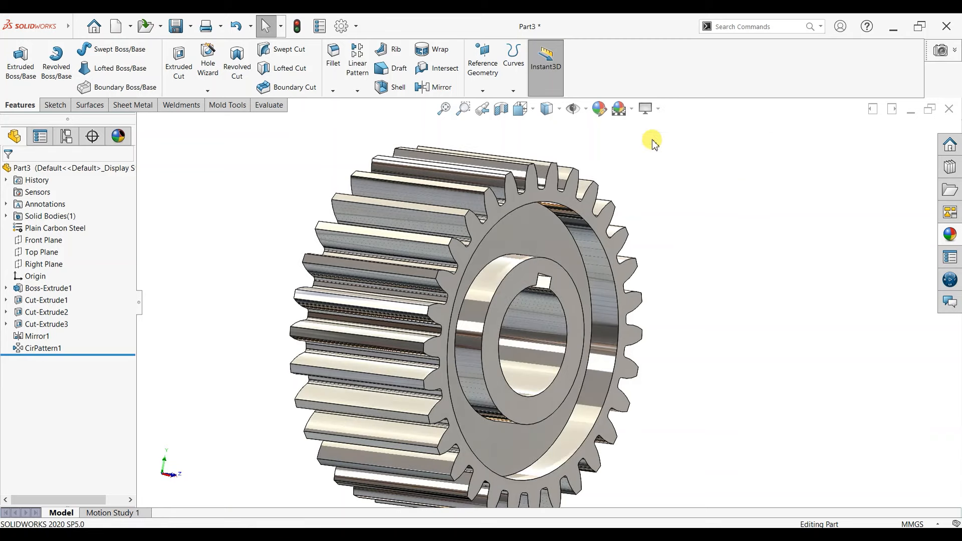
middle_drag(681, 262, 687, 310)
key(space)
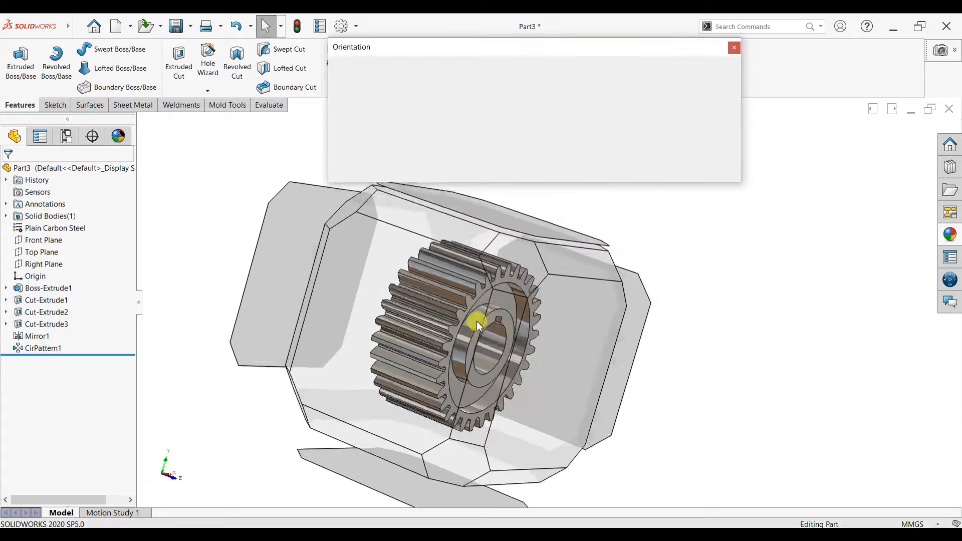
click(457, 307)
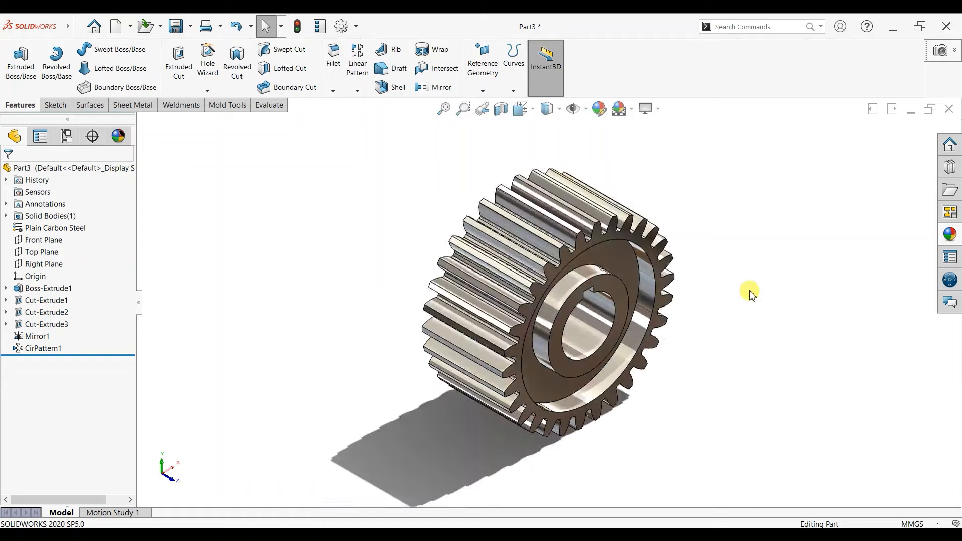
Open Motion Study 1 and play the gear's rotation animation at 1x speed
click(113, 513)
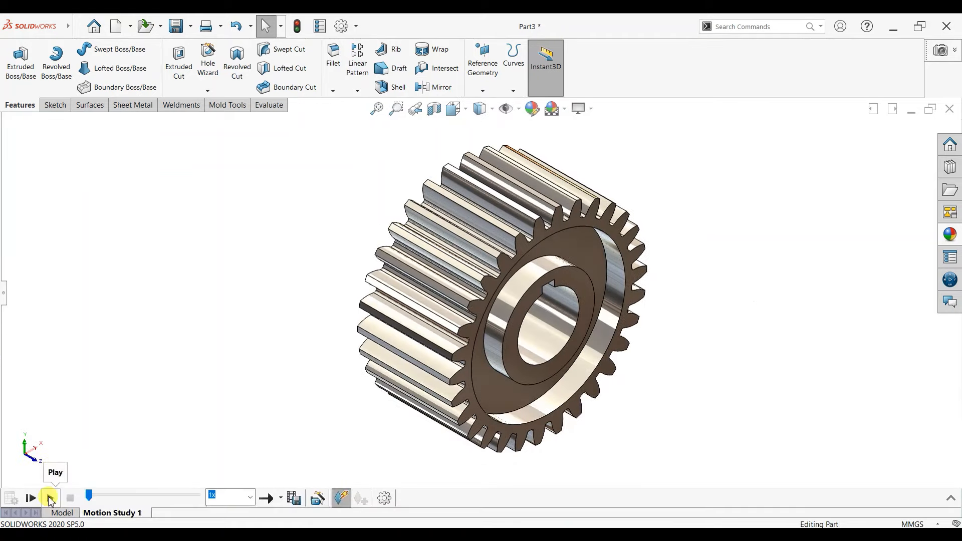
click(50, 499)
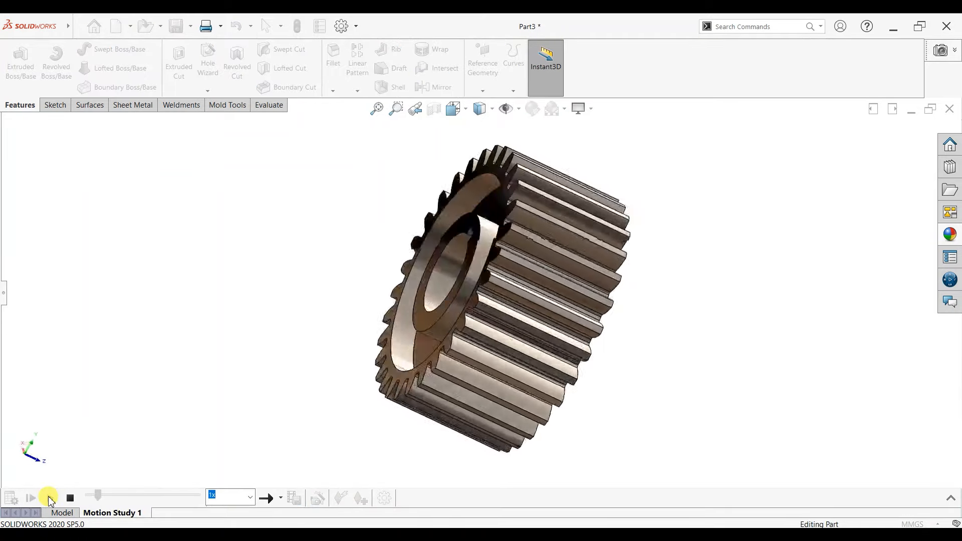